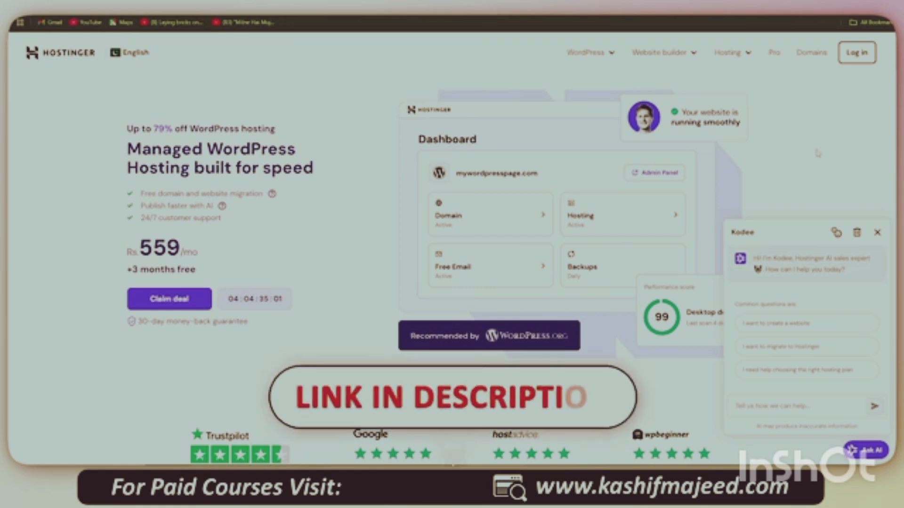
Open the Managed WooCommerce hosting plans and choose the Business plan
click(877, 232)
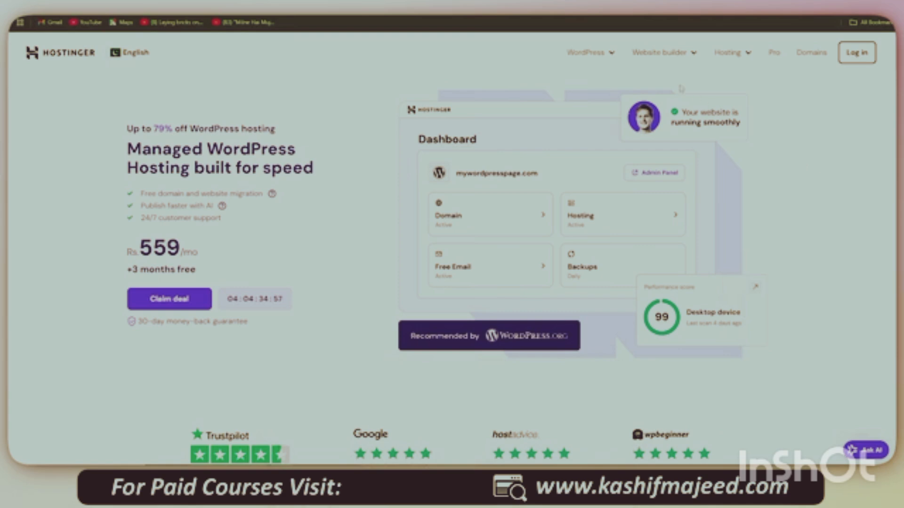
click(589, 54)
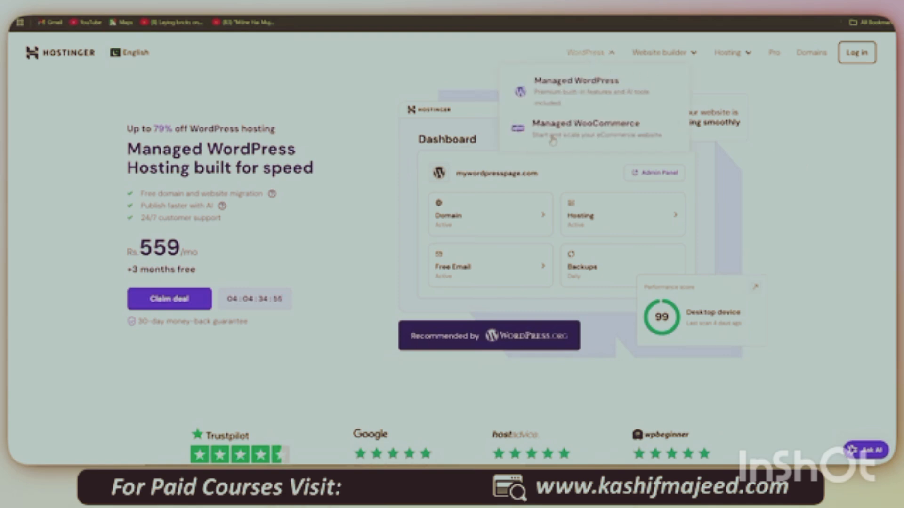
click(604, 129)
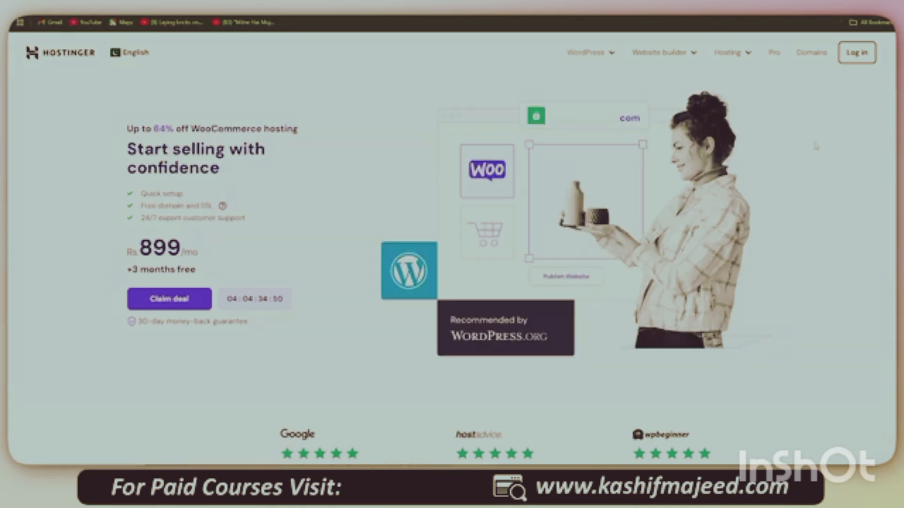
scroll(598, 283, down, 6)
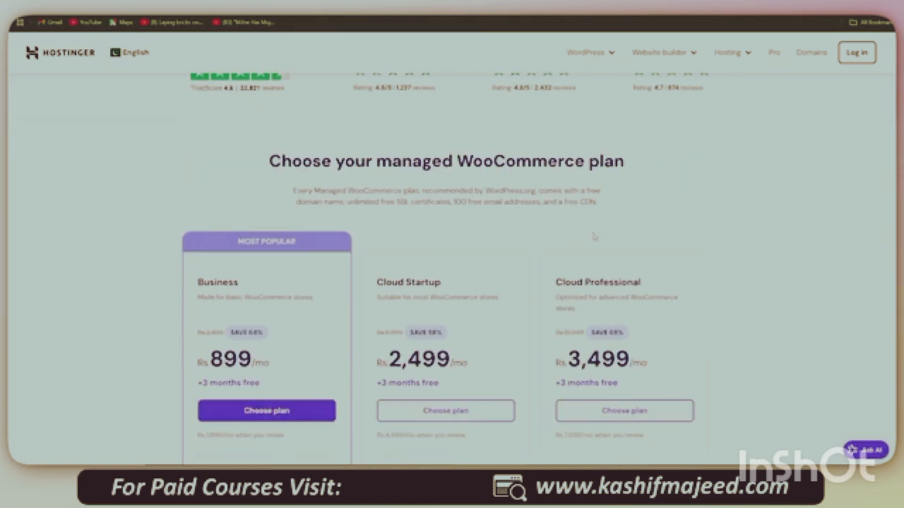
scroll(595, 236, down, 3)
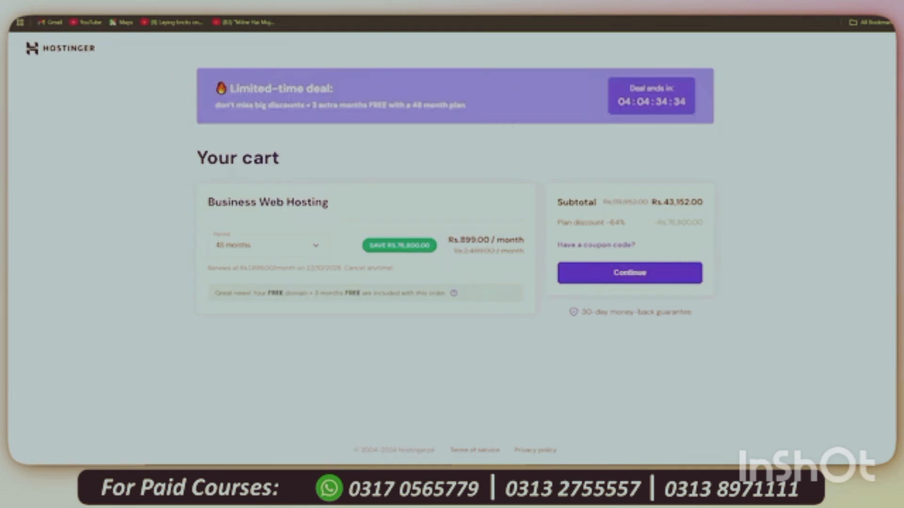
Set the Business Web Hosting billing period in the cart to 12 months
drag(229, 88, 330, 90)
click(698, 102)
click(225, 245)
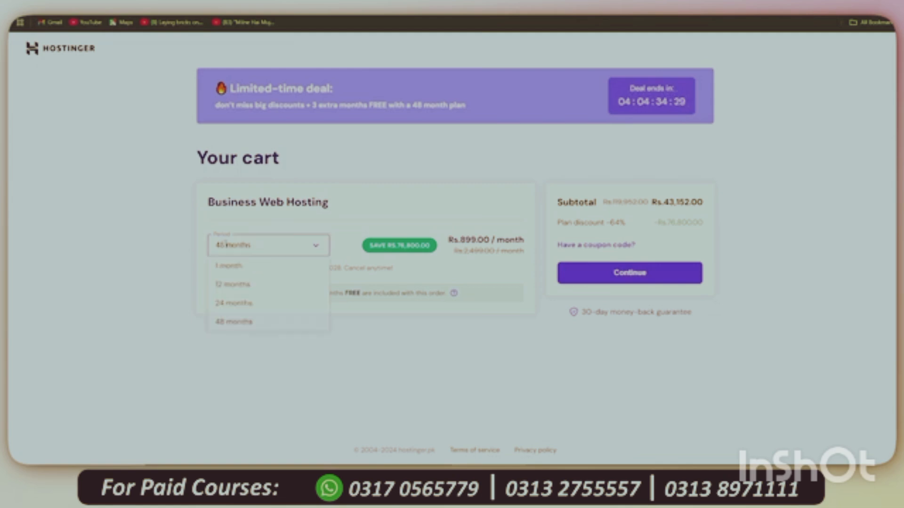
click(237, 285)
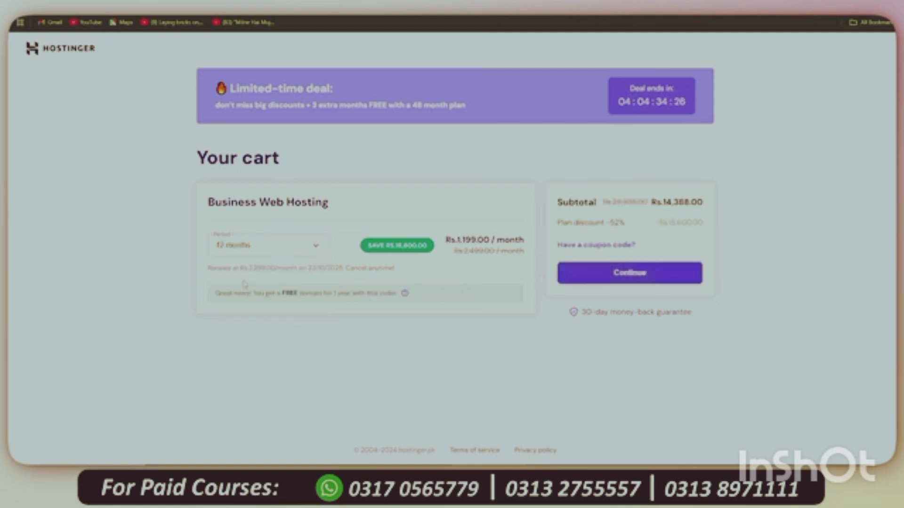
Apply the coupon code KASHIF to the hosting order and check the updated subtotal
drag(564, 207, 716, 207)
click(671, 207)
click(716, 207)
click(586, 245)
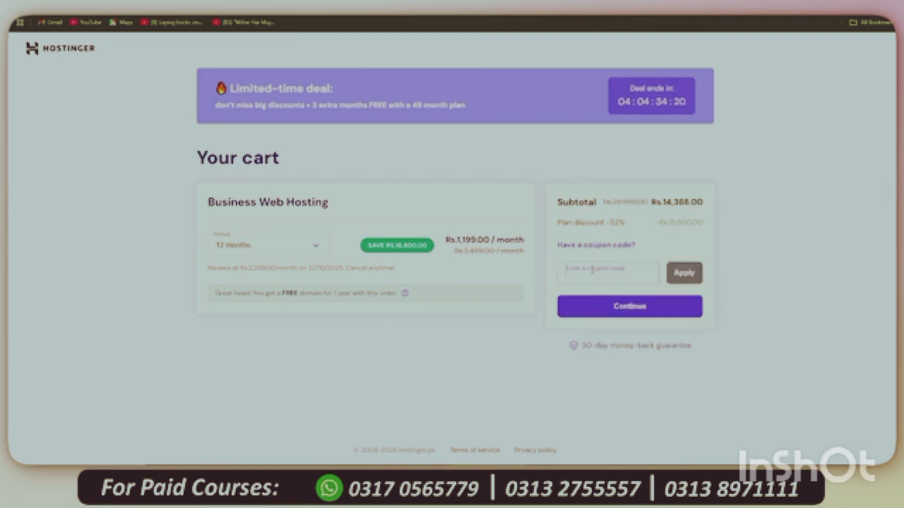
click(592, 269)
text(KA)
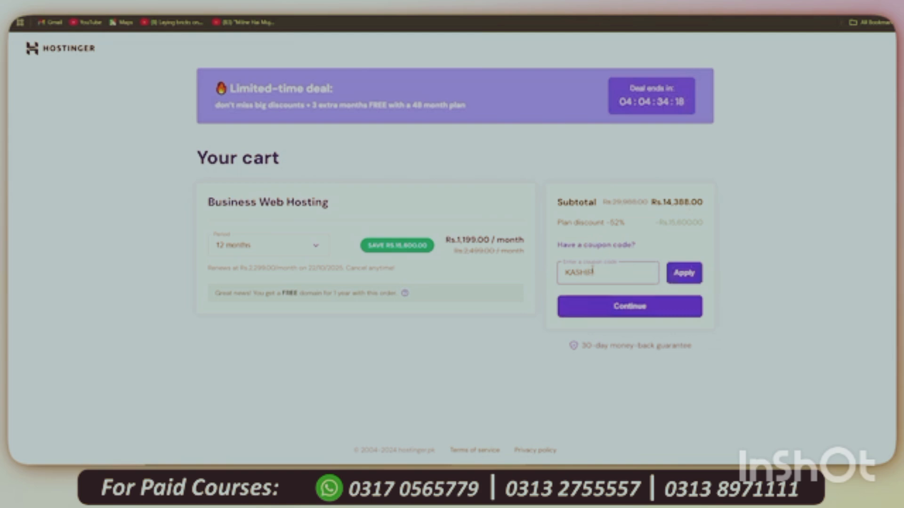
text(SHIF)
click(684, 274)
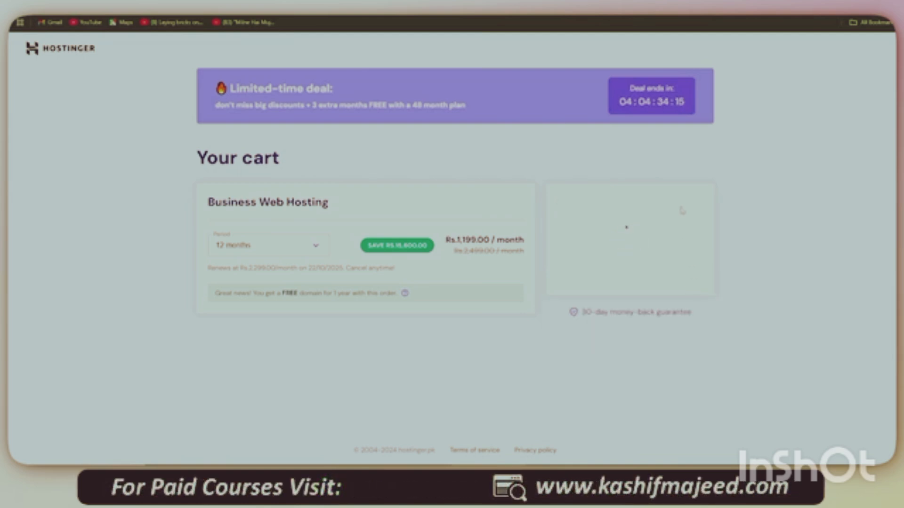
drag(662, 203, 703, 205)
click(685, 213)
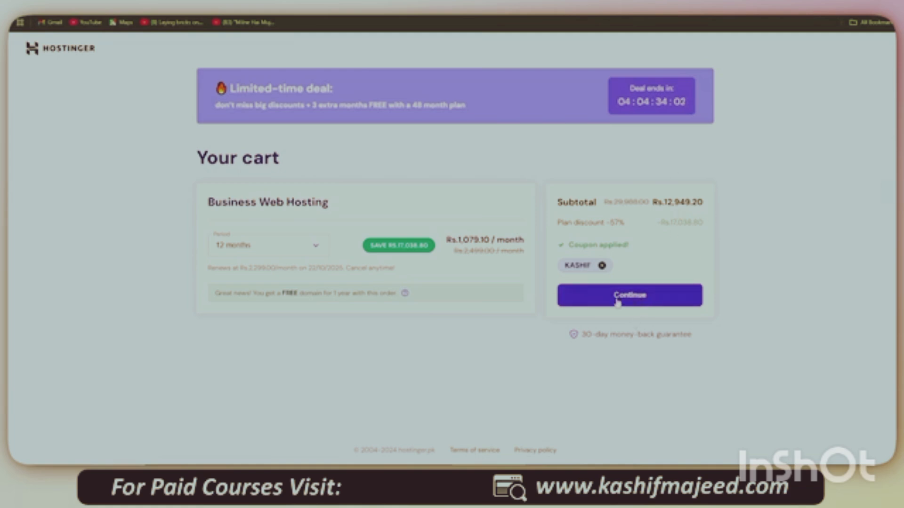
Proceed to checkout with the customer's billing details filled in and expand the Alfa Wallet payment option
click(643, 301)
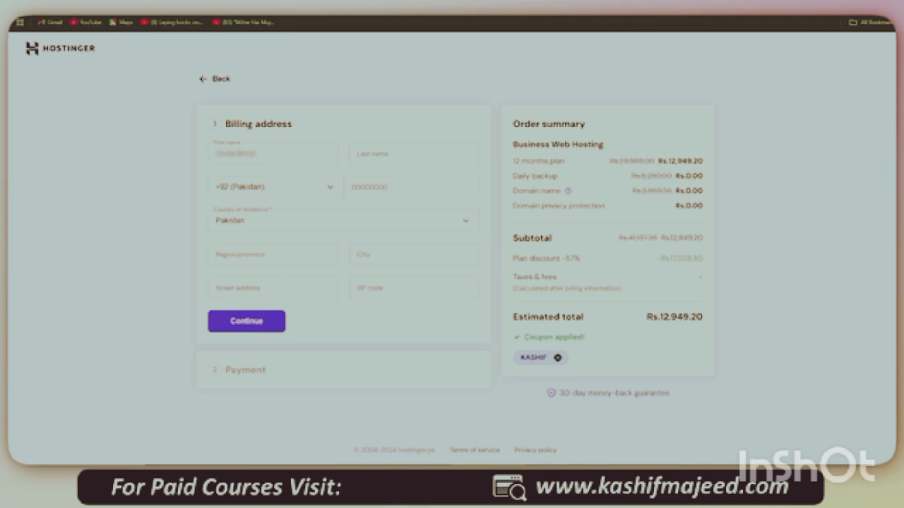
drag(220, 154, 323, 153)
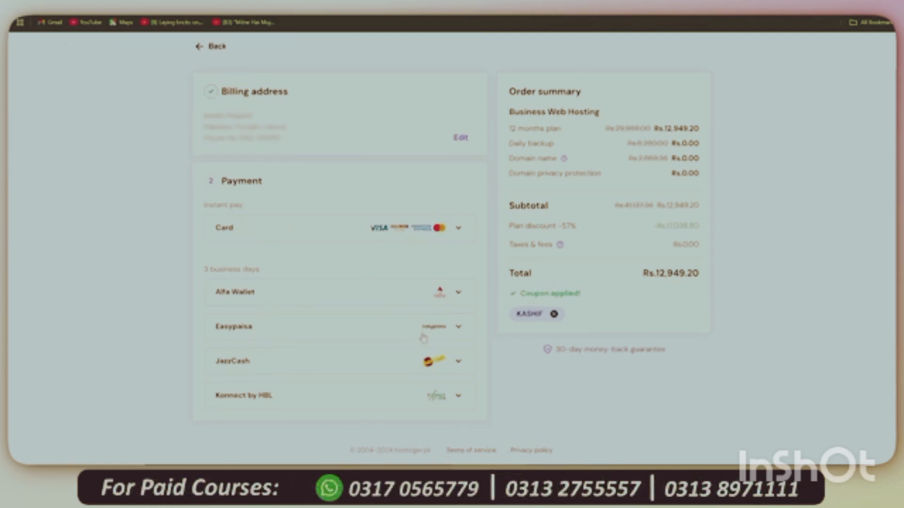
click(433, 292)
scroll(422, 308, down, 2)
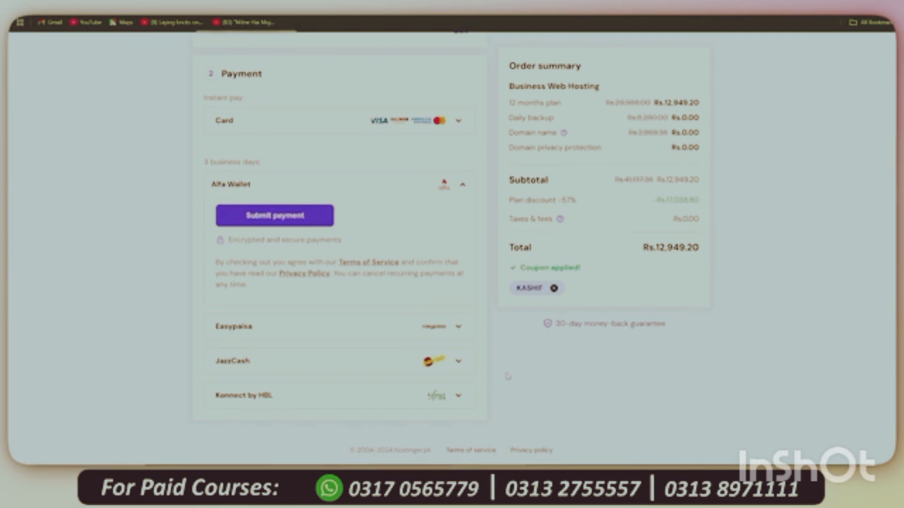
scroll(504, 364, up, 3)
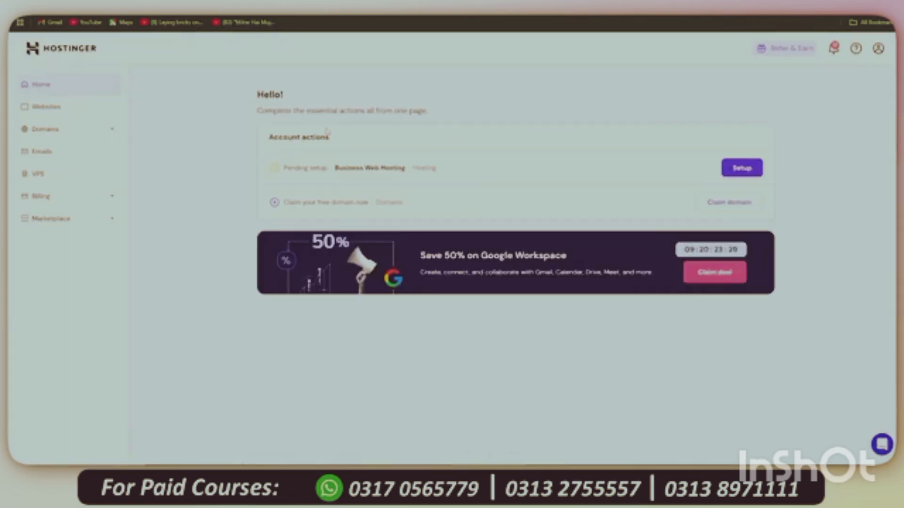
Start the pending Business Web Hosting setup and specify that the website is for "Myself or my business"
drag(257, 110, 287, 112)
drag(334, 168, 412, 171)
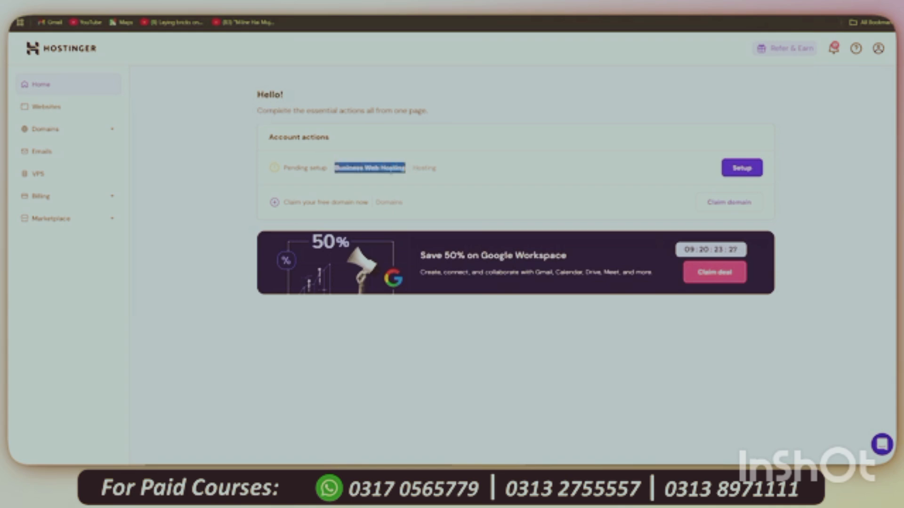
click(737, 169)
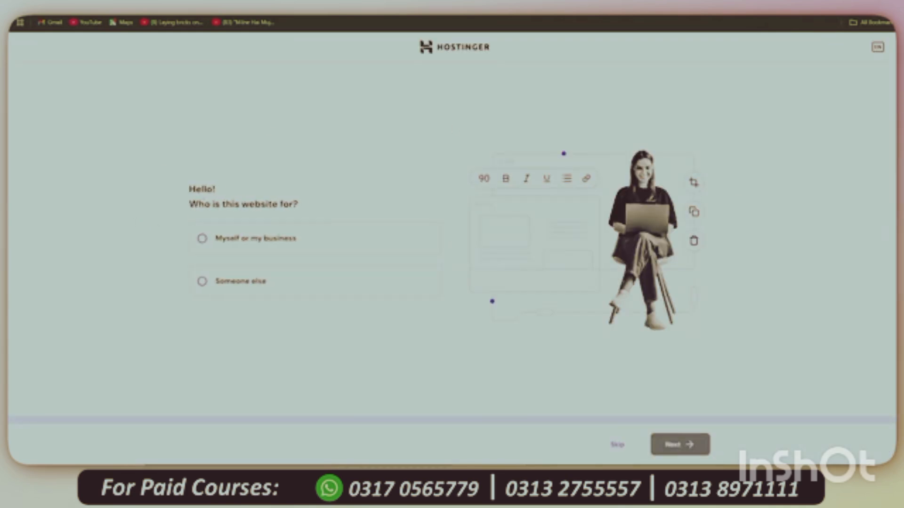
drag(189, 204, 274, 204)
click(274, 204)
click(239, 231)
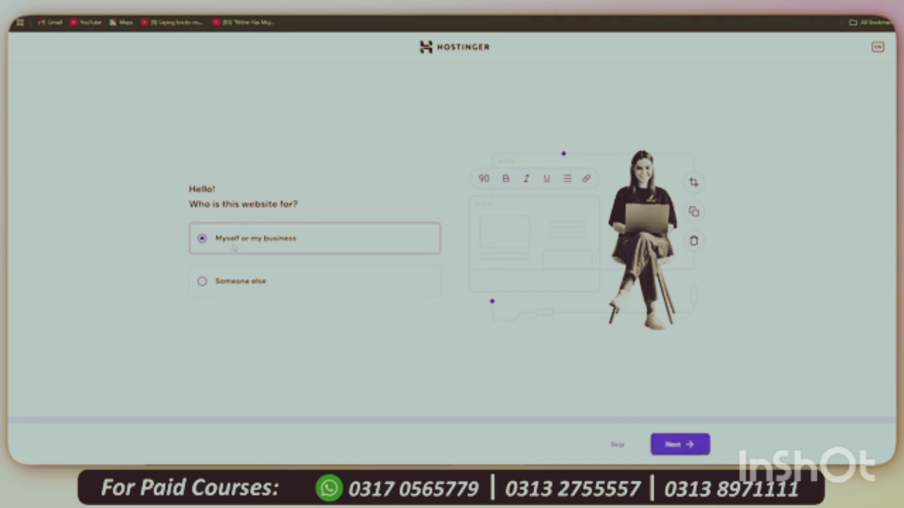
click(689, 444)
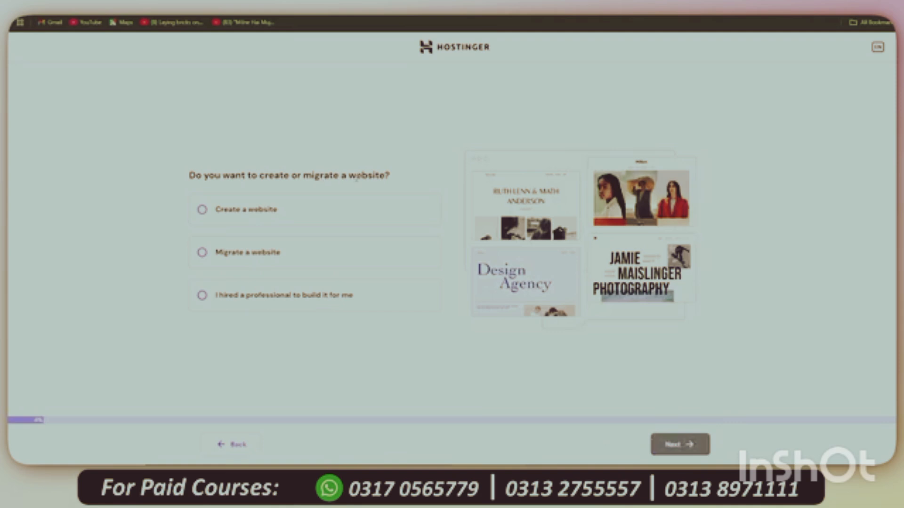
Choose to create a website and build it with WordPress
click(245, 219)
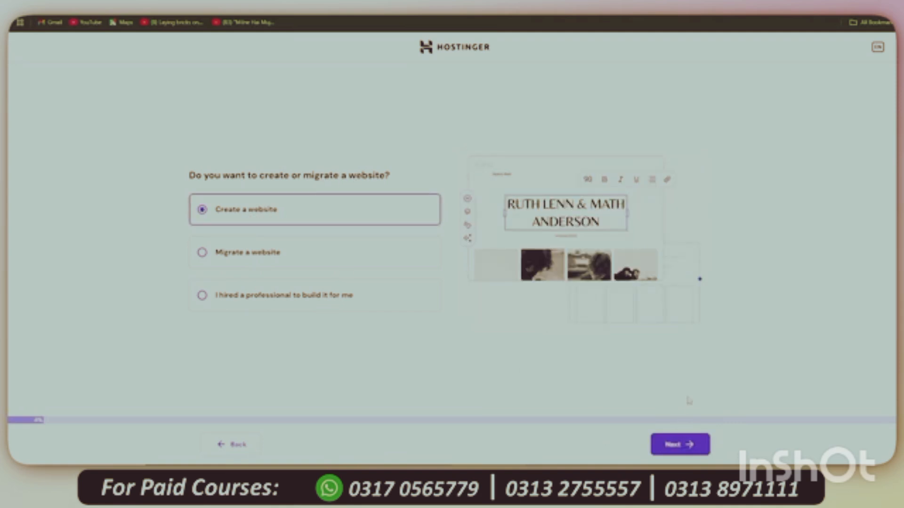
click(682, 444)
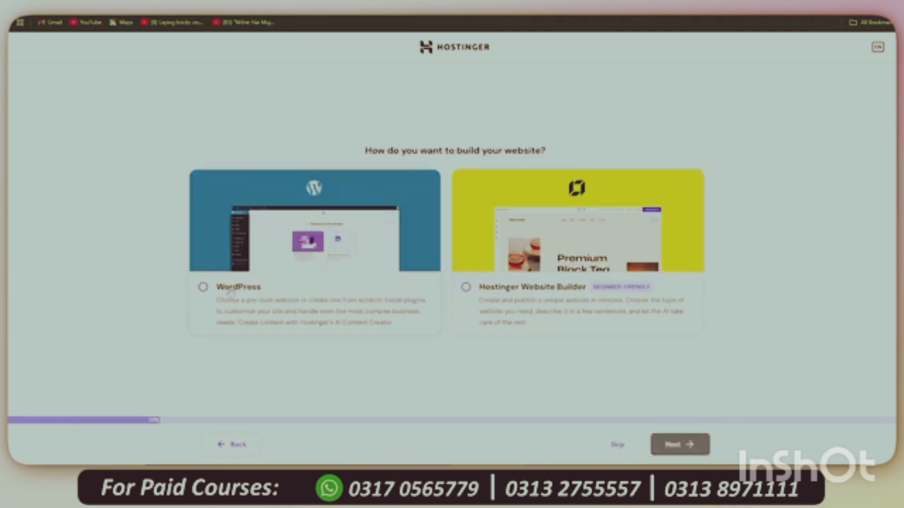
click(231, 292)
click(688, 445)
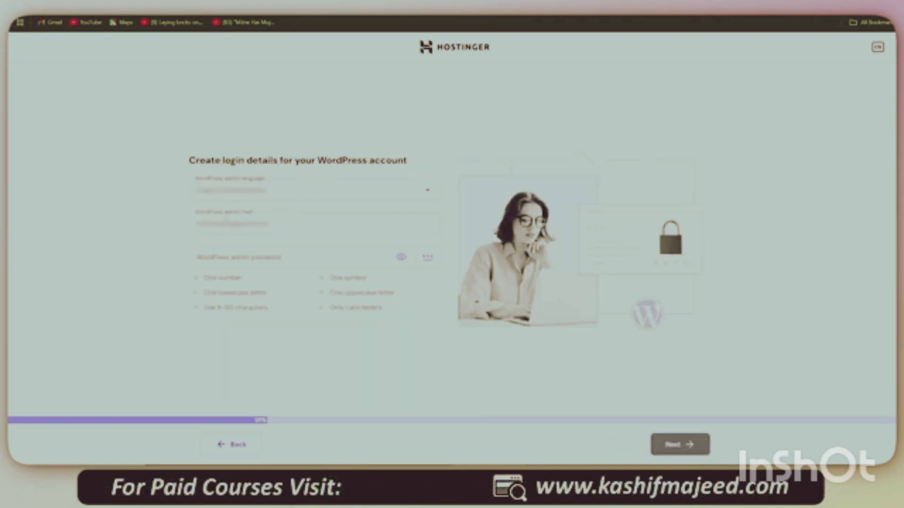
Enter the WordPress admin password for the new account and opt for a blank site
click(234, 256)
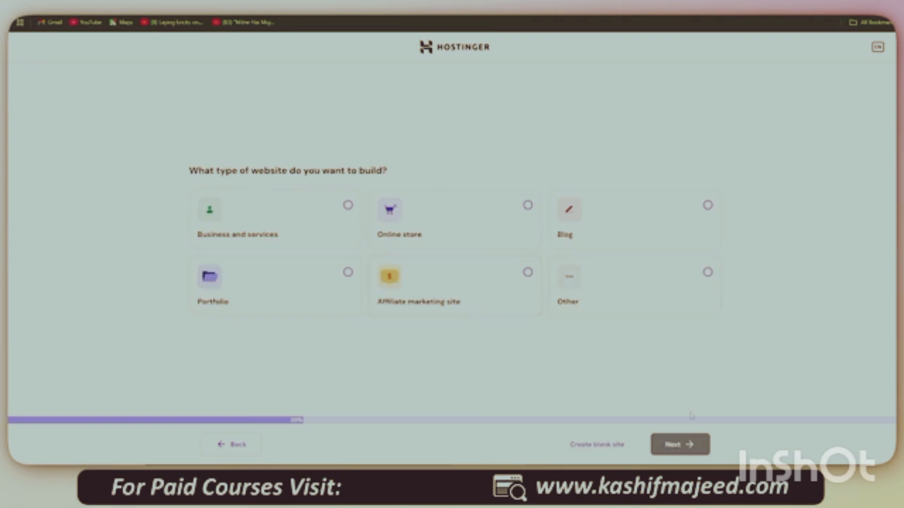
click(596, 445)
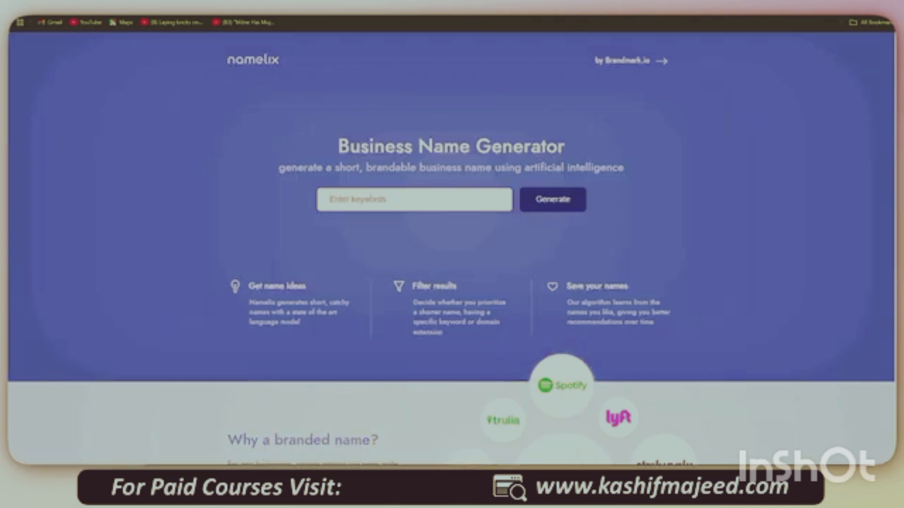
Switch to Namelix, generate business names for "peshawari chapal" with Auto style and Medium randomness, and browse the suggestions
click(370, 204)
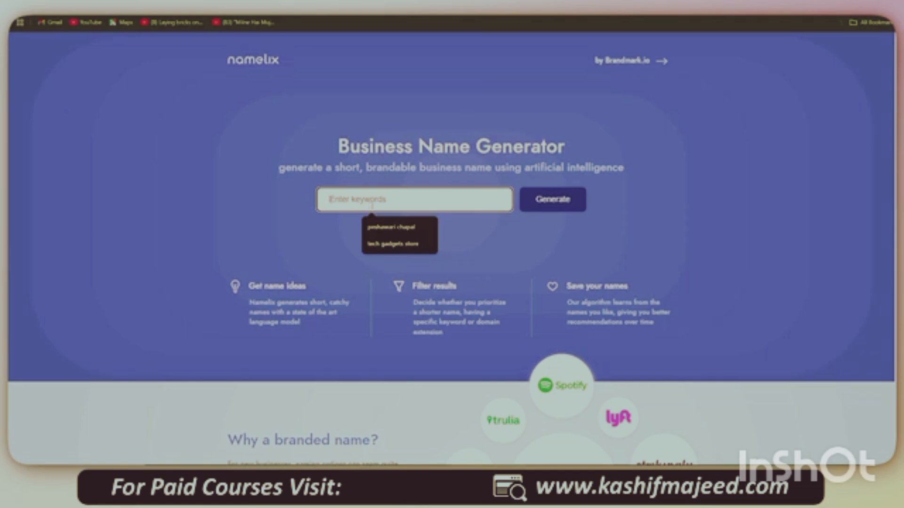
click(387, 229)
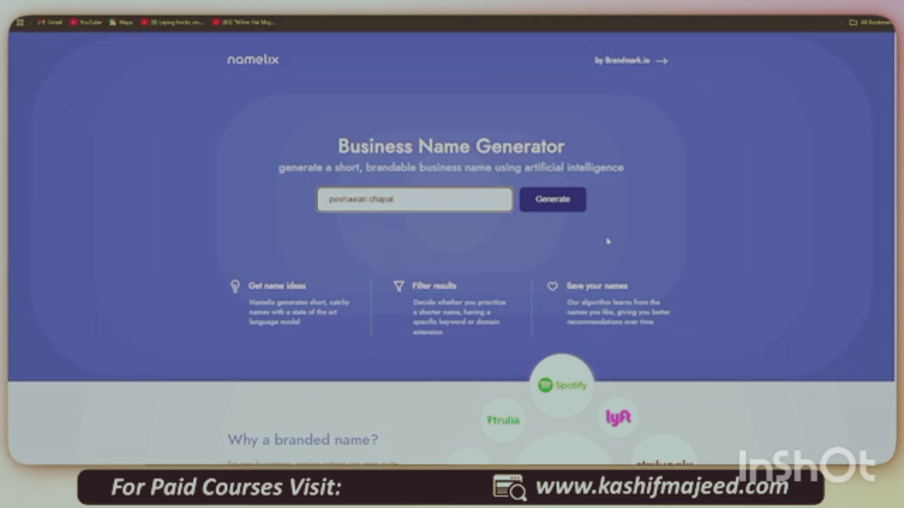
click(559, 205)
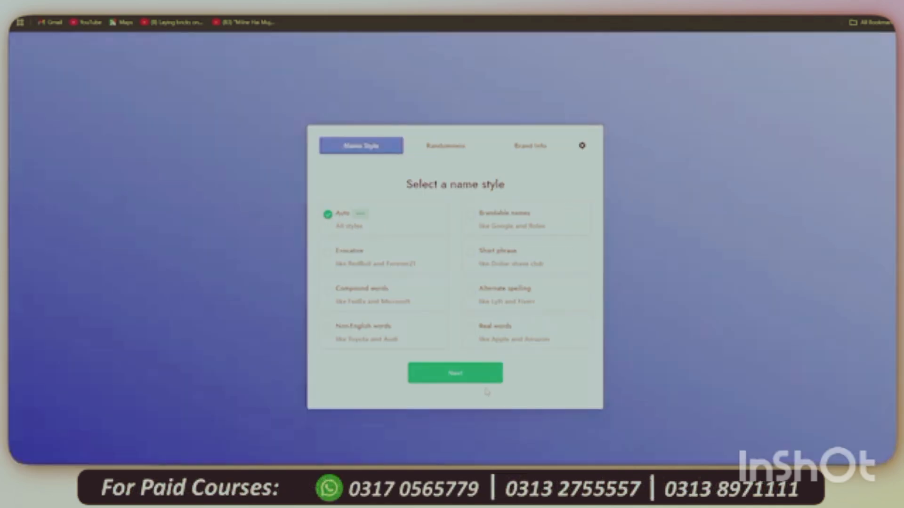
click(466, 377)
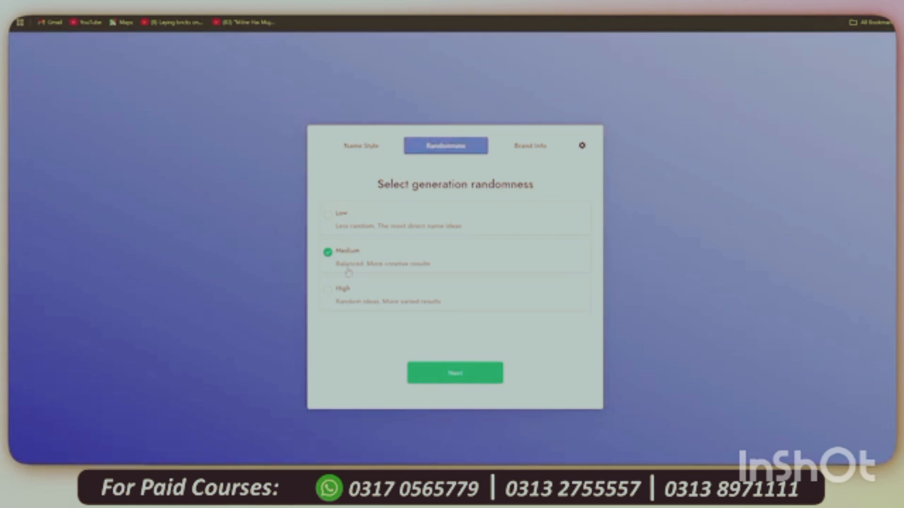
click(459, 375)
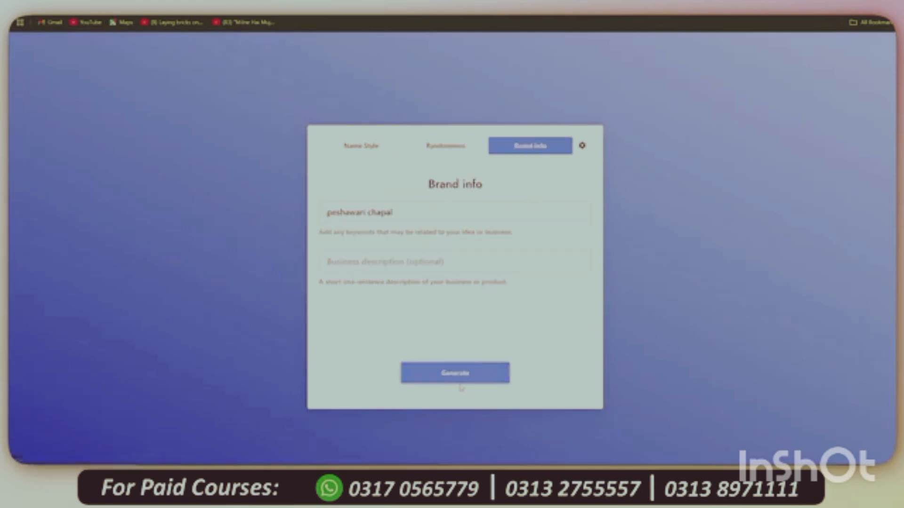
click(455, 377)
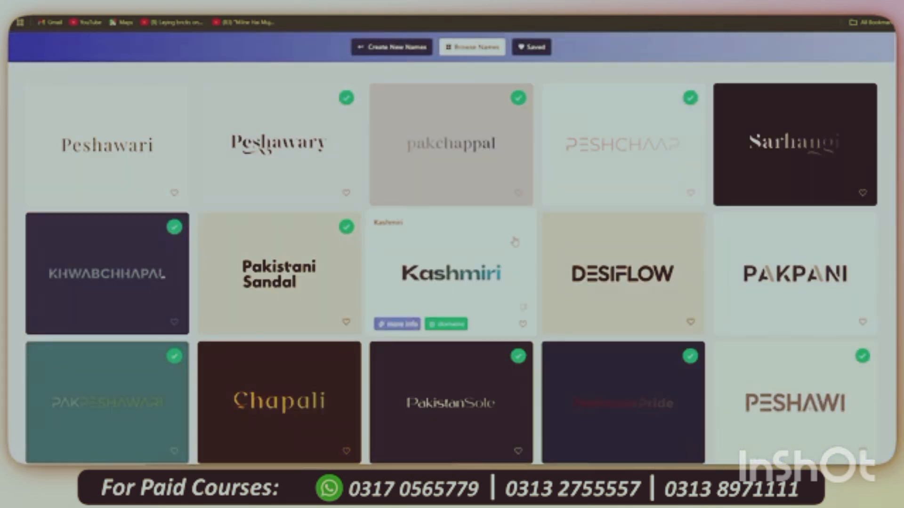
scroll(515, 242, down, 3)
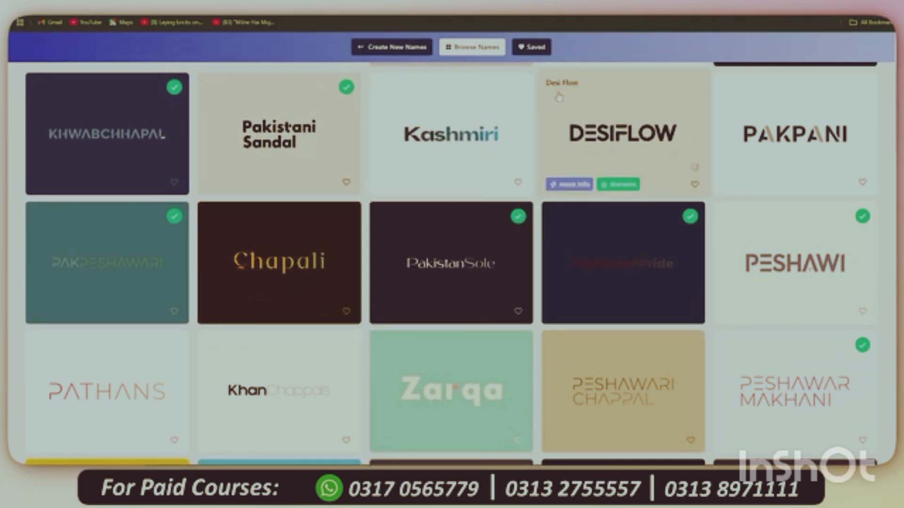
Return to the Hostinger setup, select the domain earningwithkm.com and register it as Personal with Pakistan as the country
text(earningwithkm)
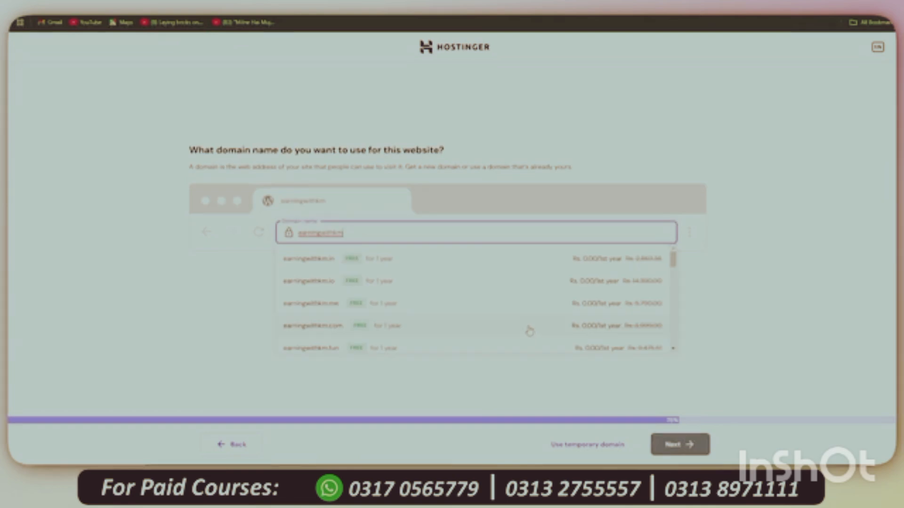
click(324, 329)
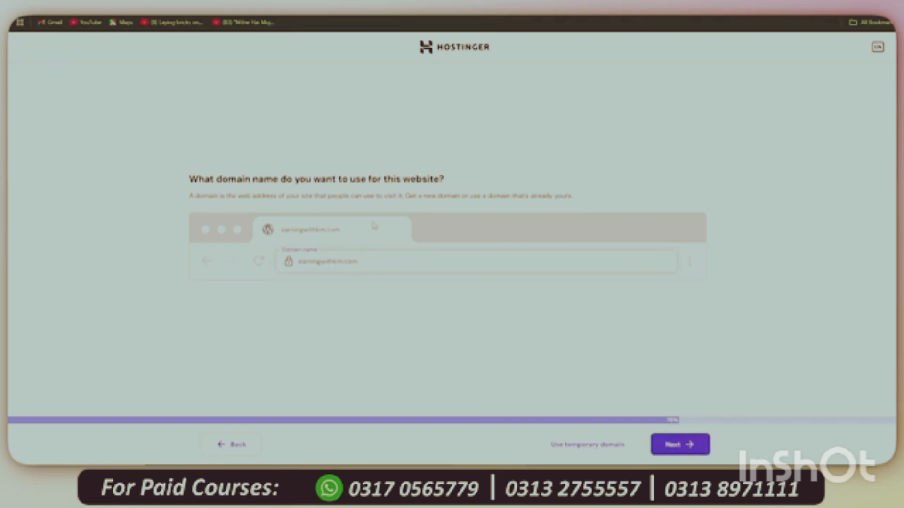
click(691, 444)
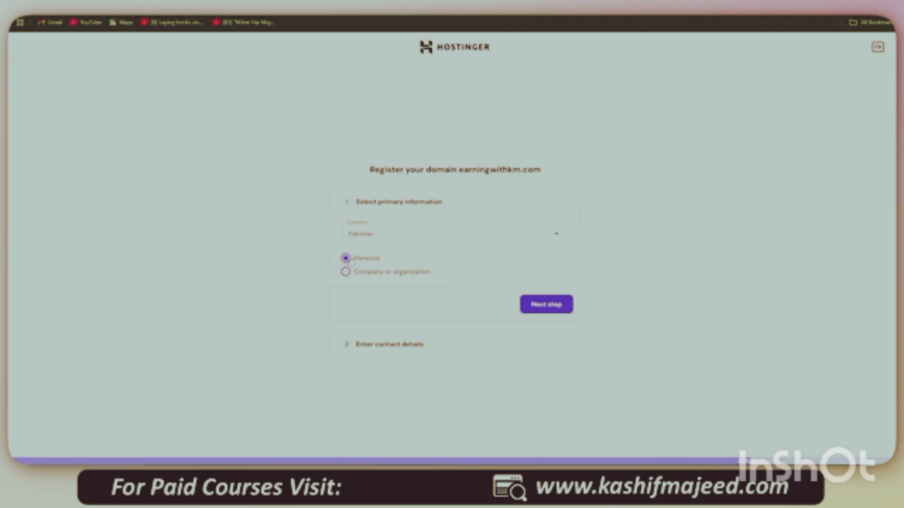
click(545, 305)
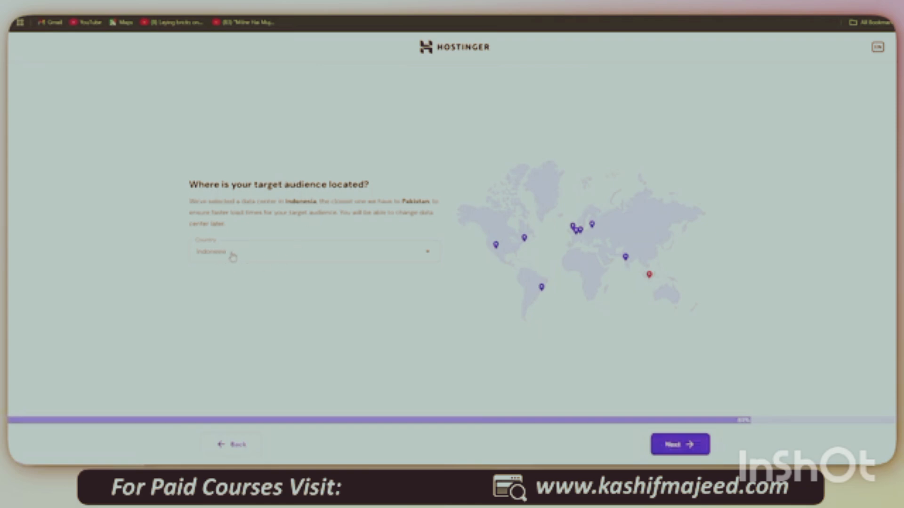
Keep Indonesia as the data centre for the target audience and continue to finish the website setup
drag(286, 201, 438, 202)
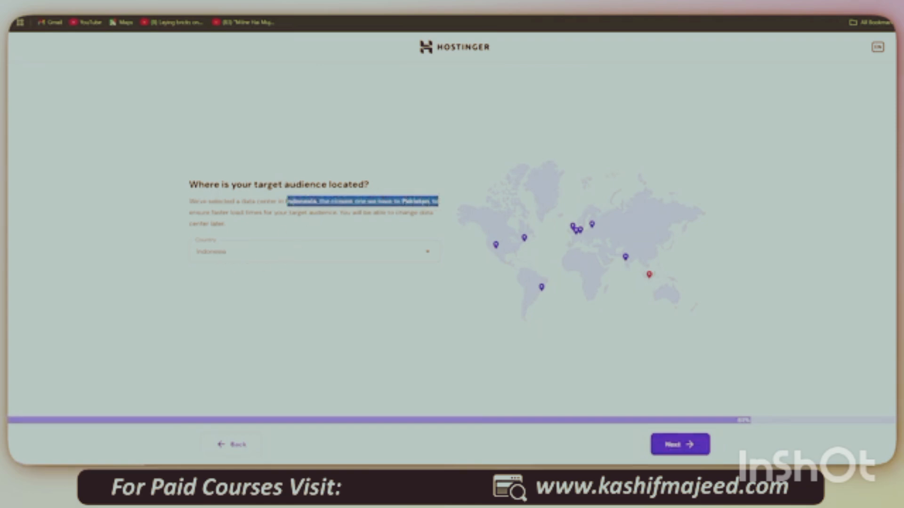
click(422, 206)
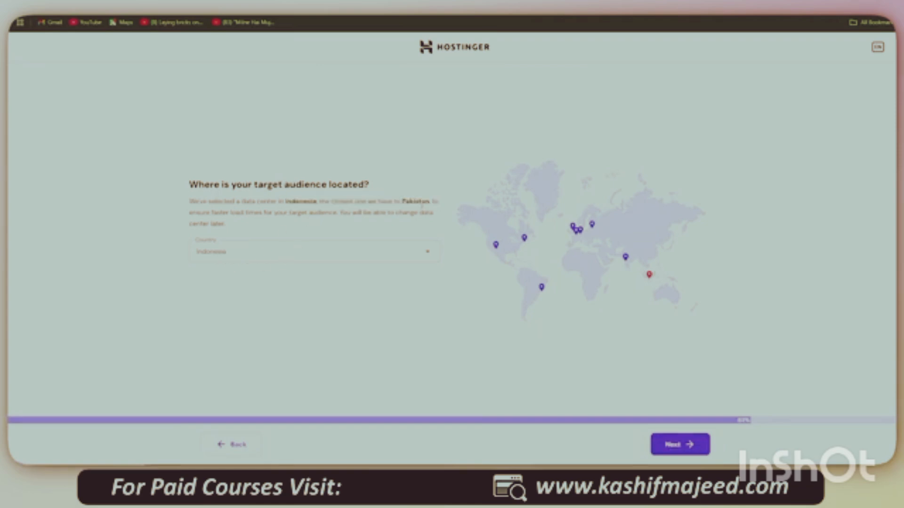
click(688, 445)
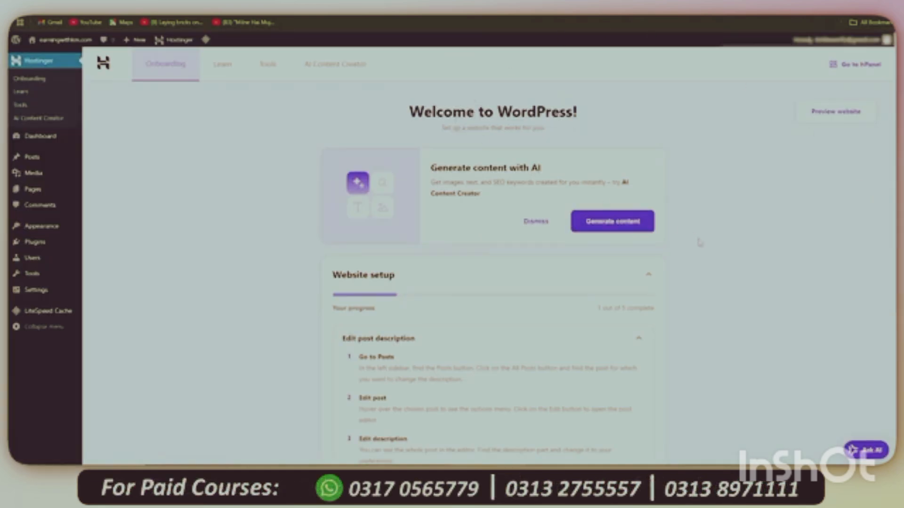
Search the WordPress plugin library for "woocommerce", then install and activate the WooCommerce plugin
scroll(700, 242, down, 3)
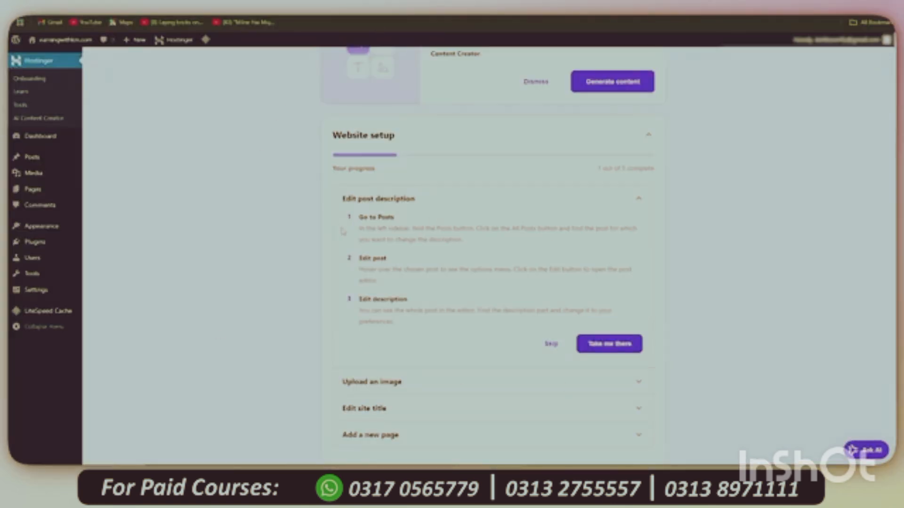
mouse_move(60, 240)
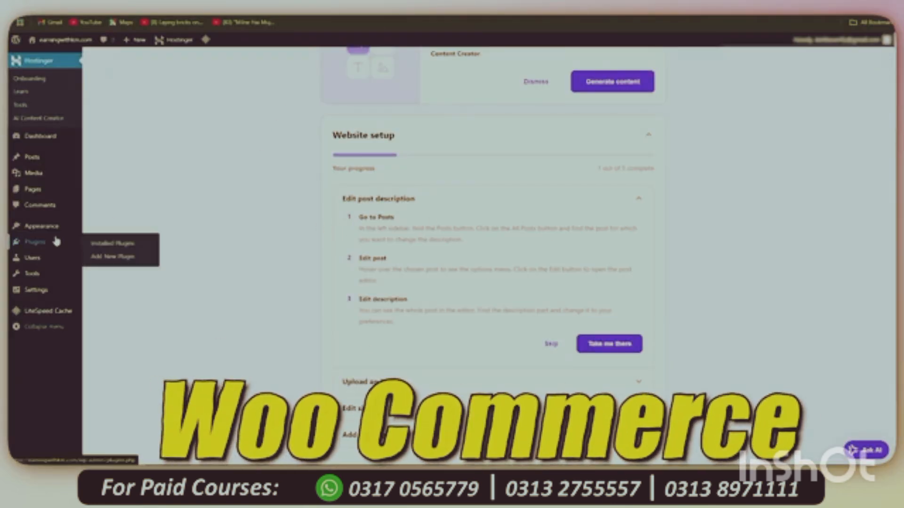
click(120, 262)
click(738, 89)
text(woocommerce)
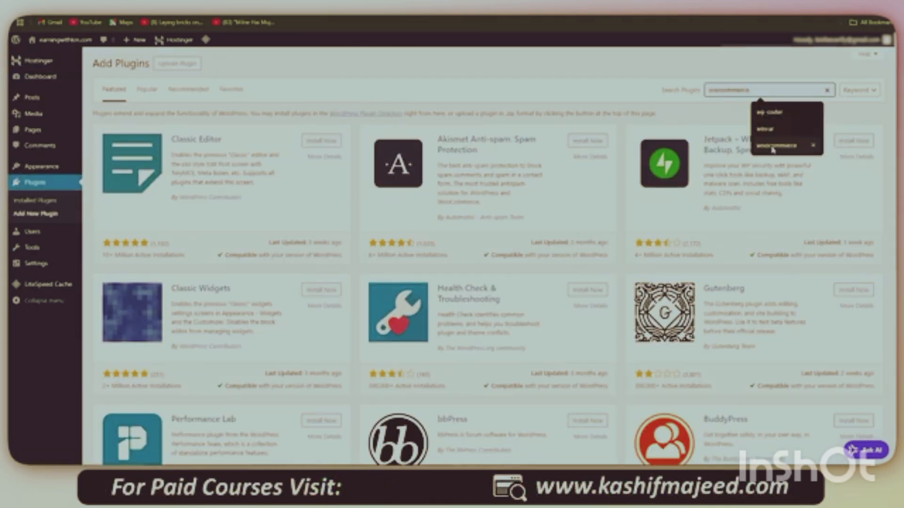
click(777, 146)
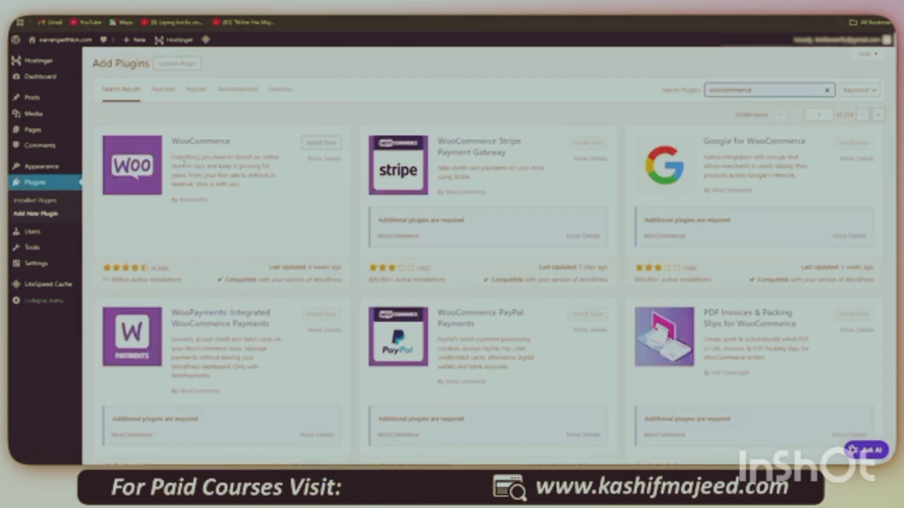
drag(118, 283, 178, 281)
click(190, 262)
click(320, 143)
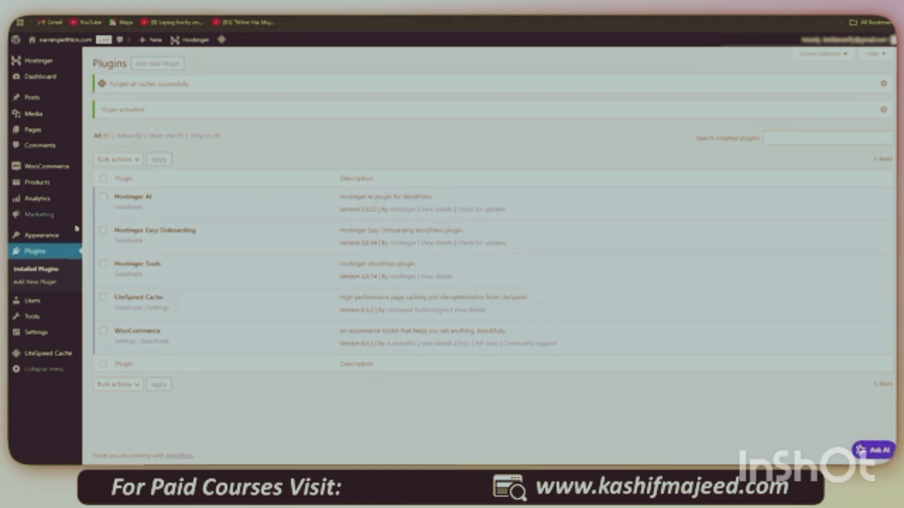
Open the page for adding themes and look through Google results for "best free themes for ecommerce wordpress"
mouse_move(54, 237)
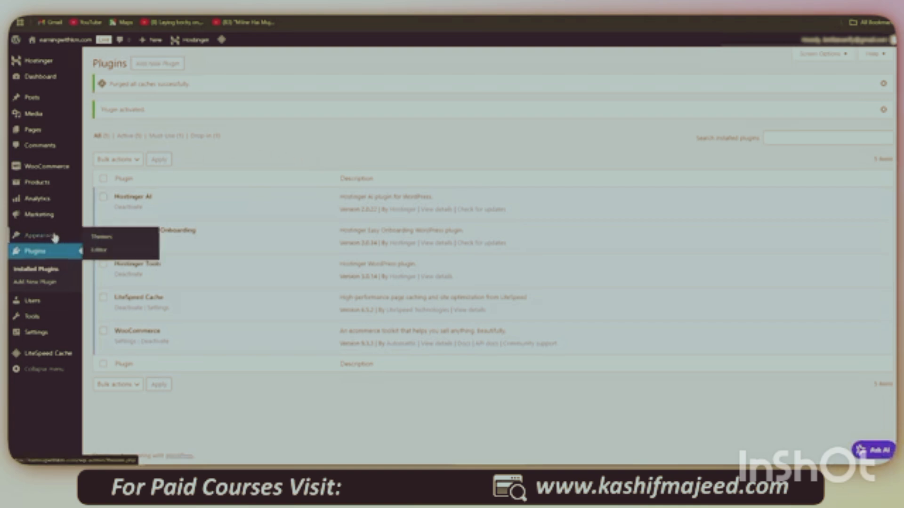
click(107, 239)
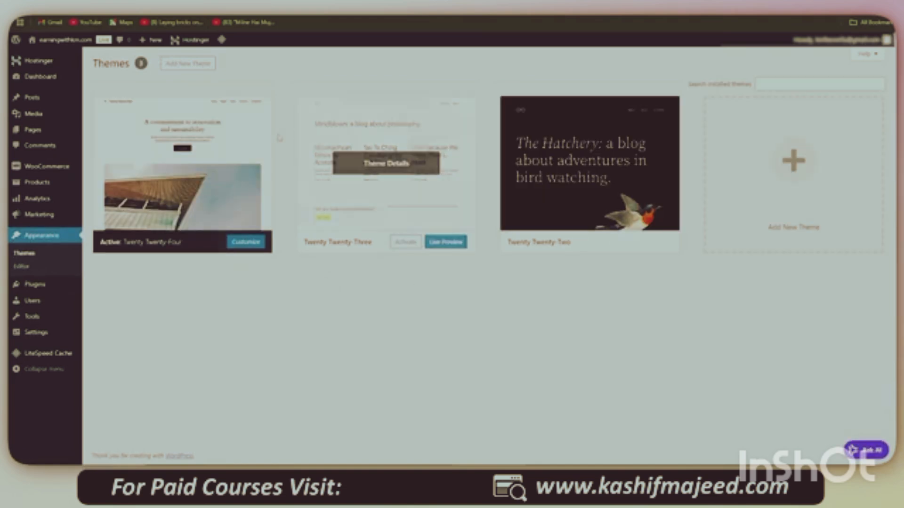
click(182, 65)
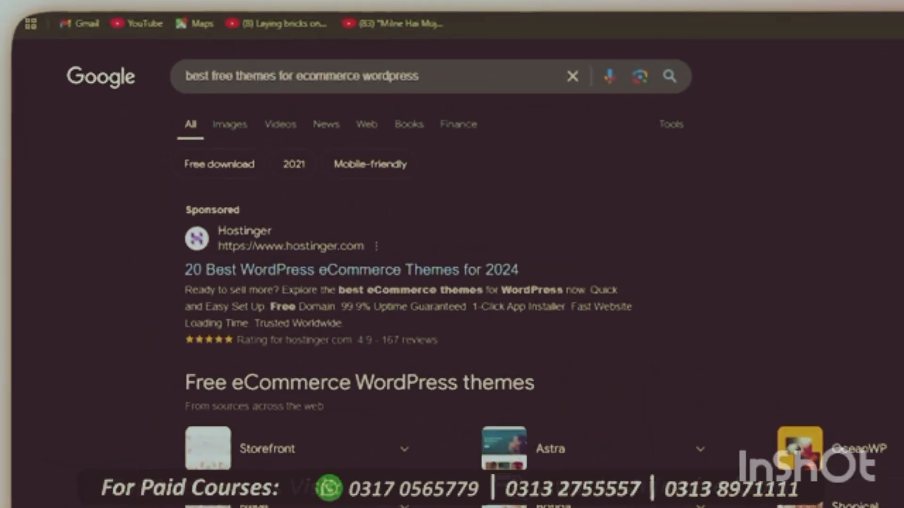
scroll(774, 239, down, 5)
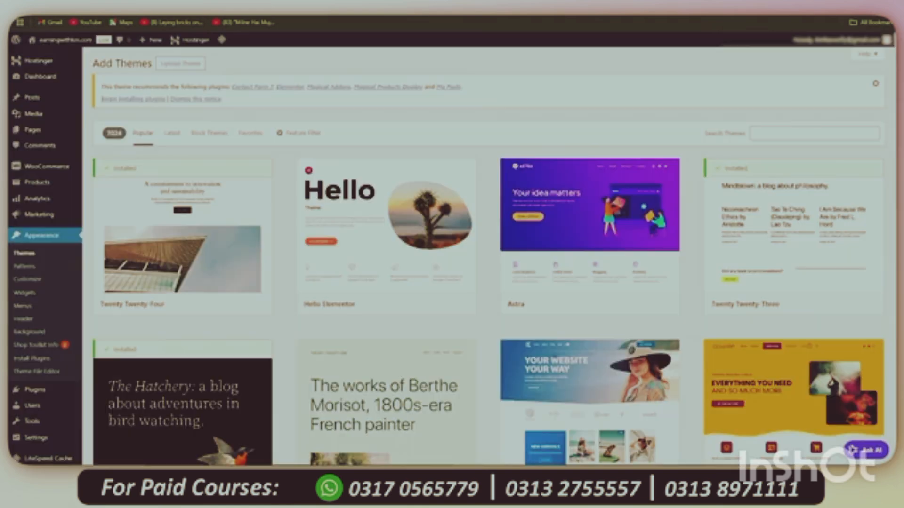
Search the WordPress theme library for "ecommerce" and browse the matching themes
click(780, 136)
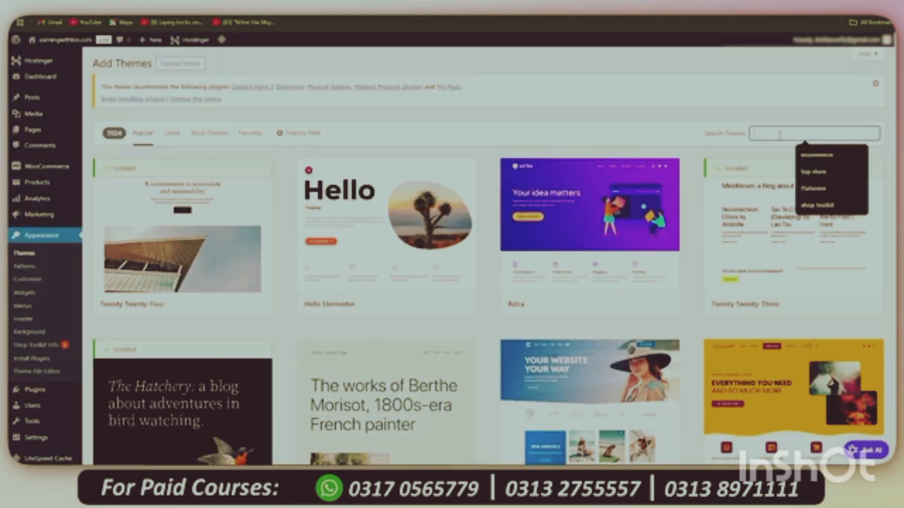
click(807, 147)
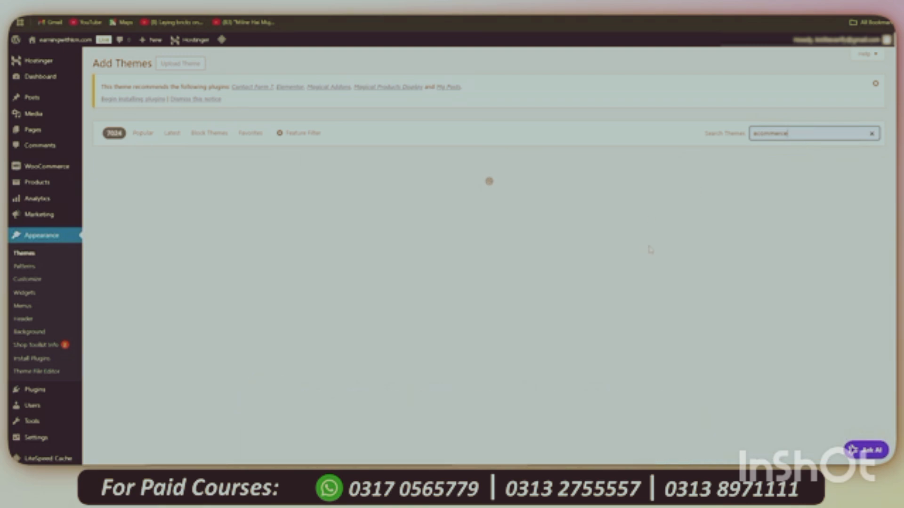
scroll(546, 265, down, 5)
scroll(546, 265, down, 5)
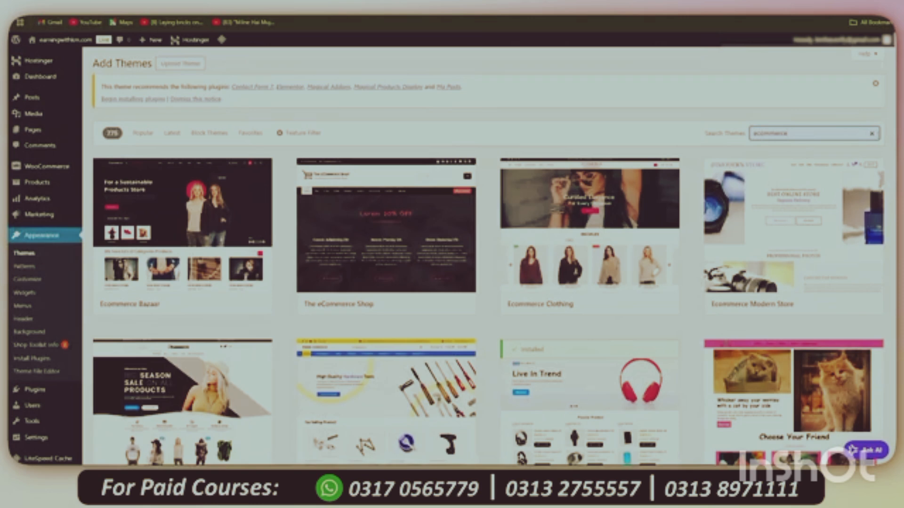
Replace the theme search term with "shop toolkit" to find the Shop Toolkit theme
click(872, 135)
click(825, 136)
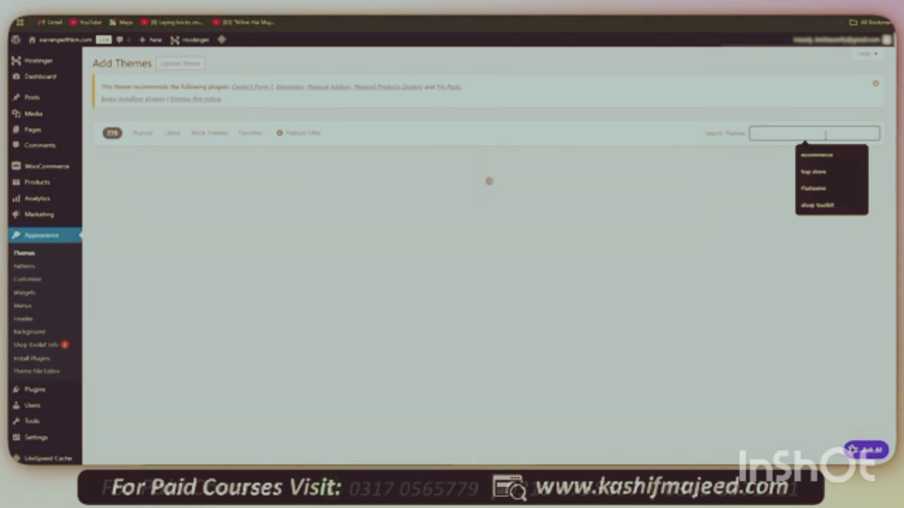
click(823, 205)
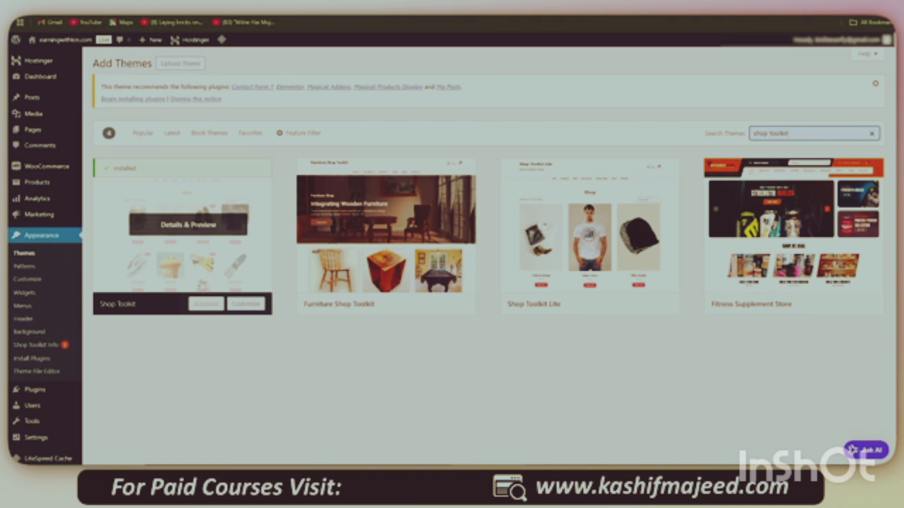
Open the WooCommerce general settings and restrict the selling locations to specific countries, with Pakistan as the only one
mouse_move(58, 173)
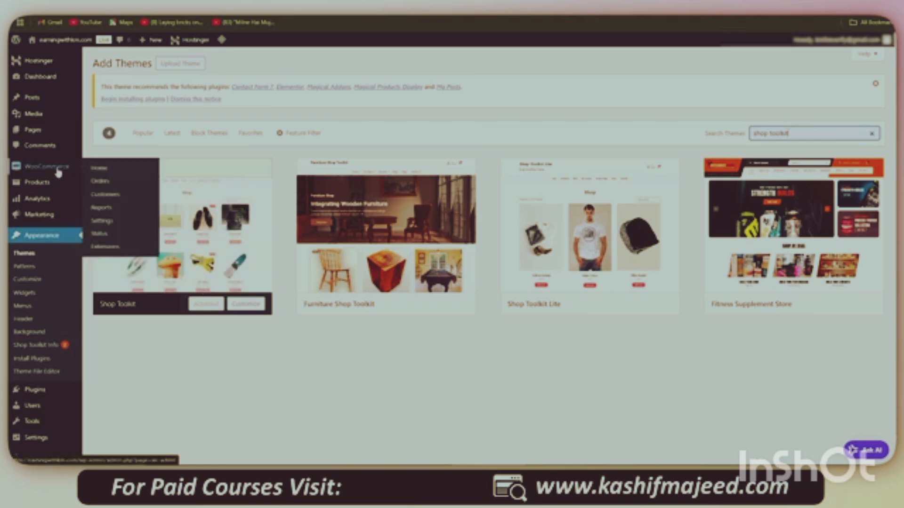
click(107, 221)
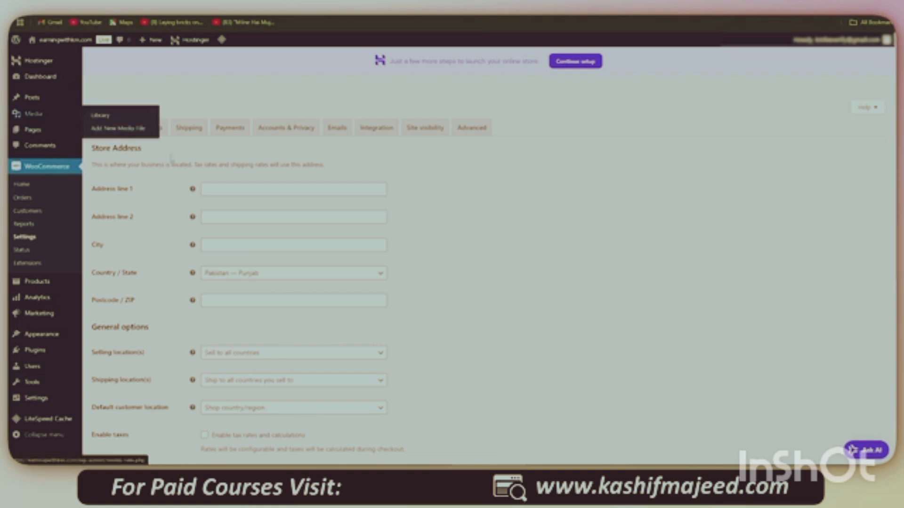
click(219, 190)
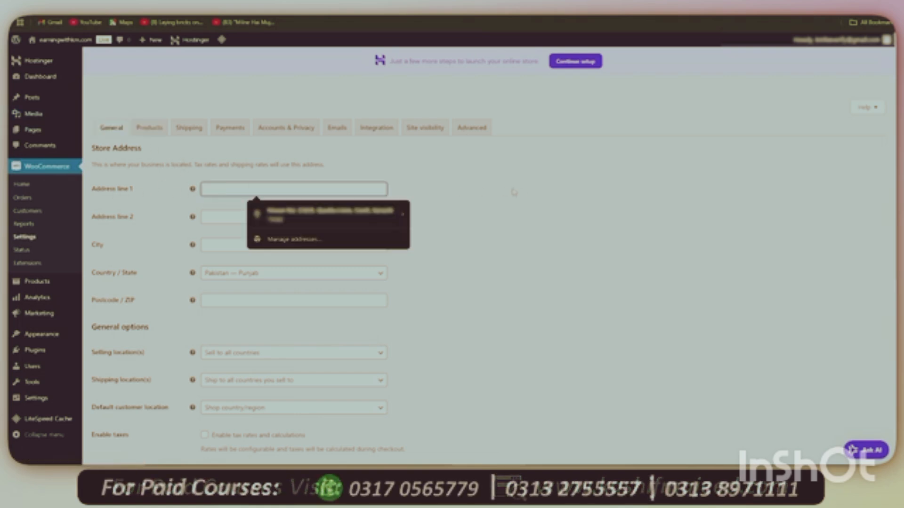
click(247, 246)
scroll(249, 246, down, 3)
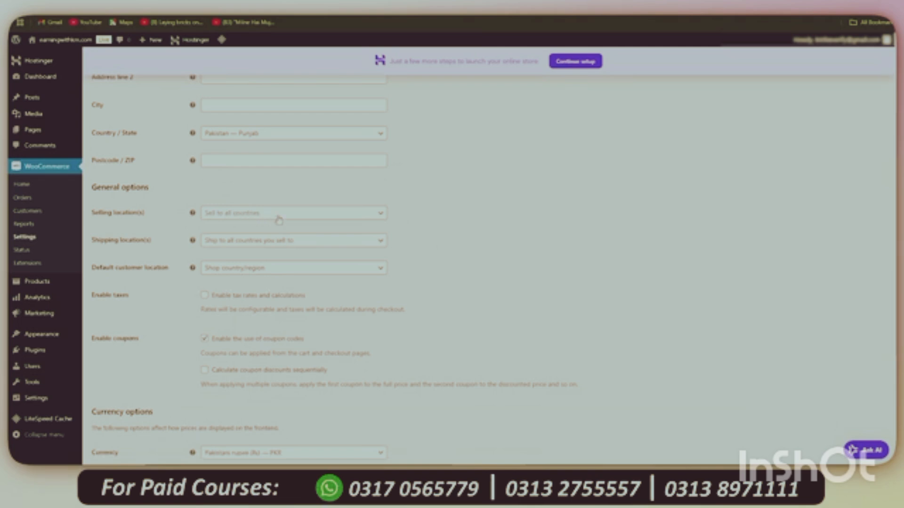
click(280, 216)
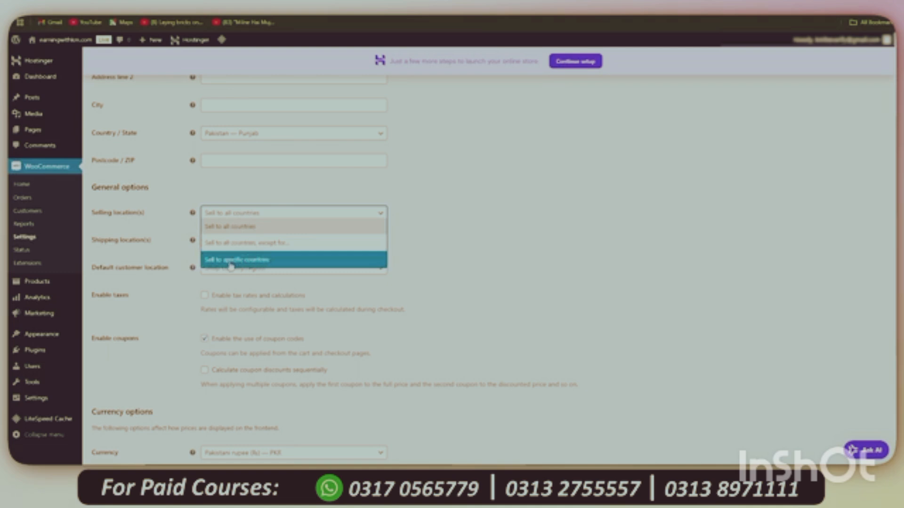
click(262, 259)
click(254, 243)
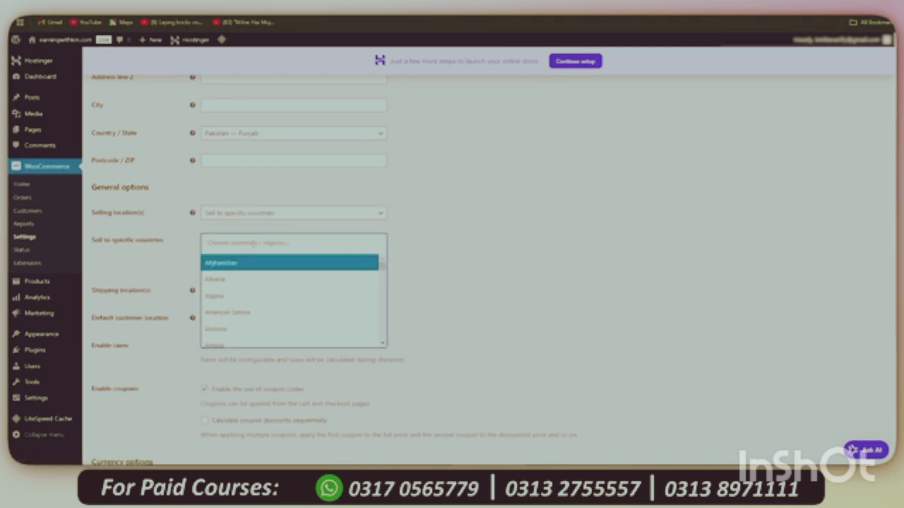
text(pak)
click(256, 264)
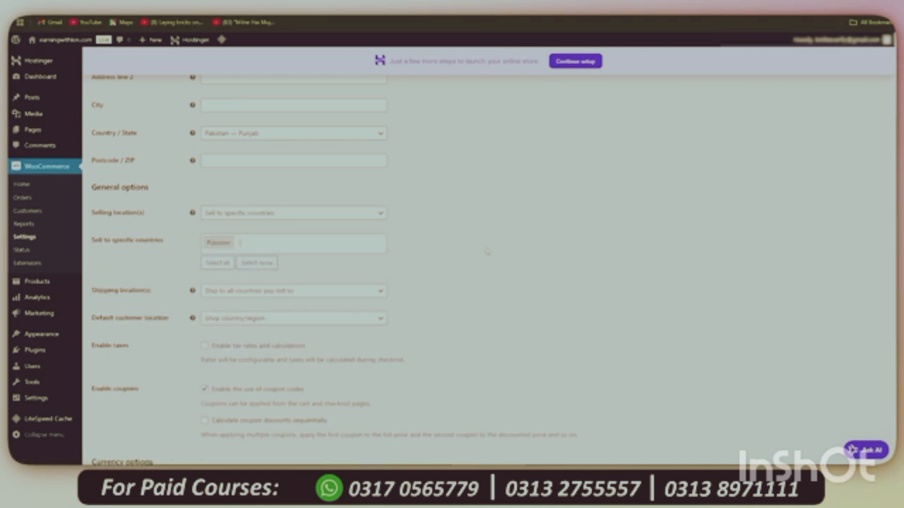
Set the shipping locations to specific countries only and add Pakistan
scroll(503, 250, down, 3)
click(255, 151)
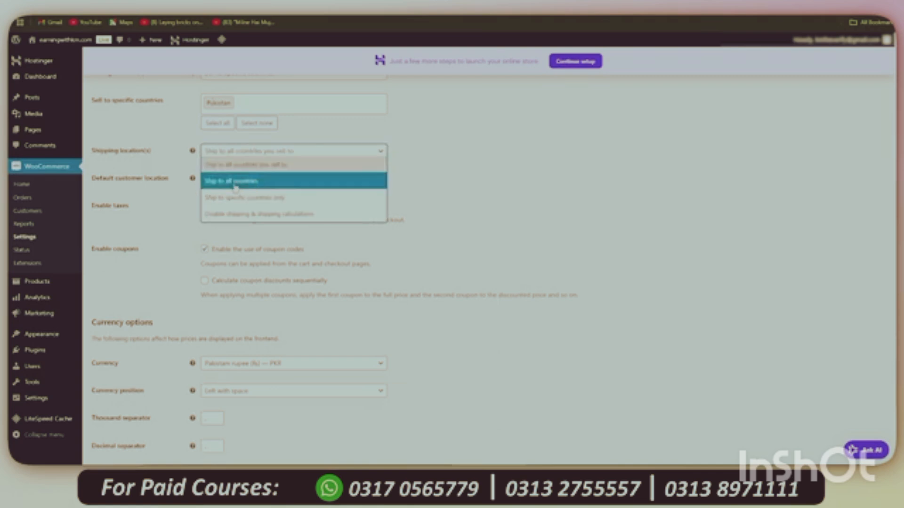
click(275, 202)
click(262, 176)
text(pakis)
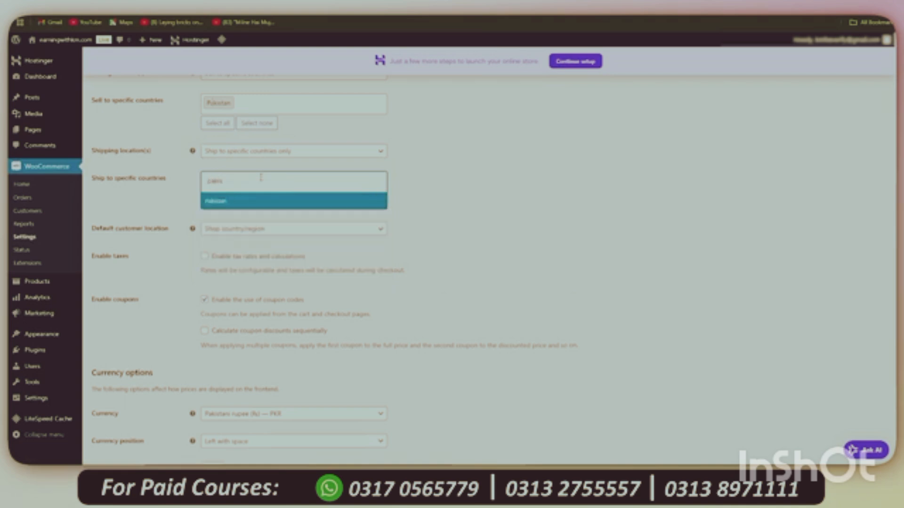
click(275, 202)
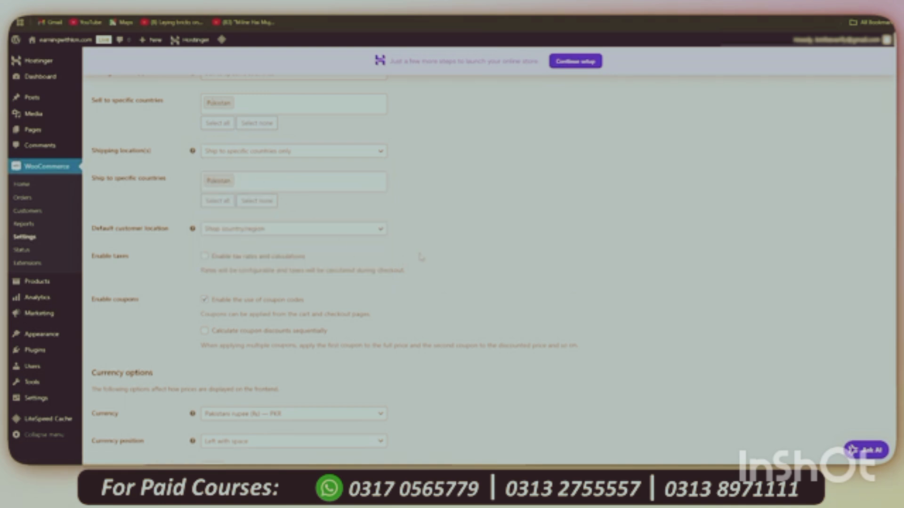
Review the currency options and the rest of the general store settings, then save the changes
scroll(421, 257, down, 3)
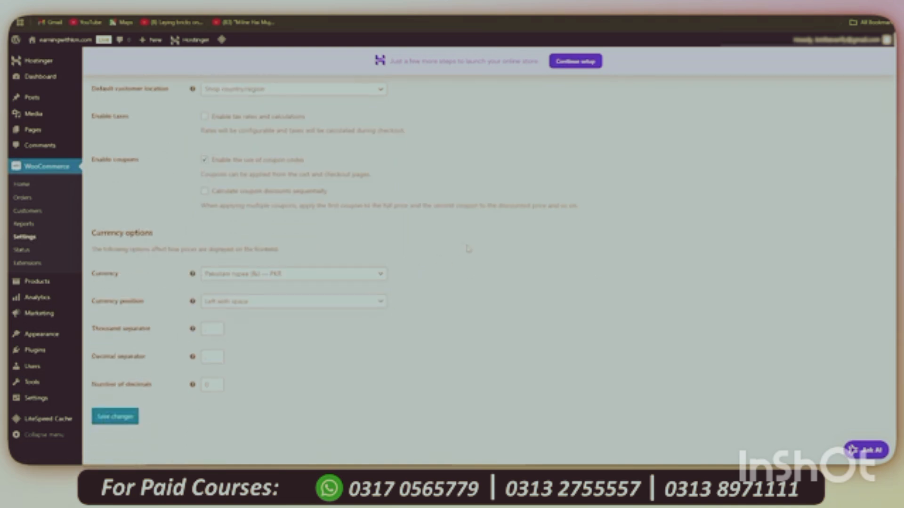
drag(96, 232, 203, 250)
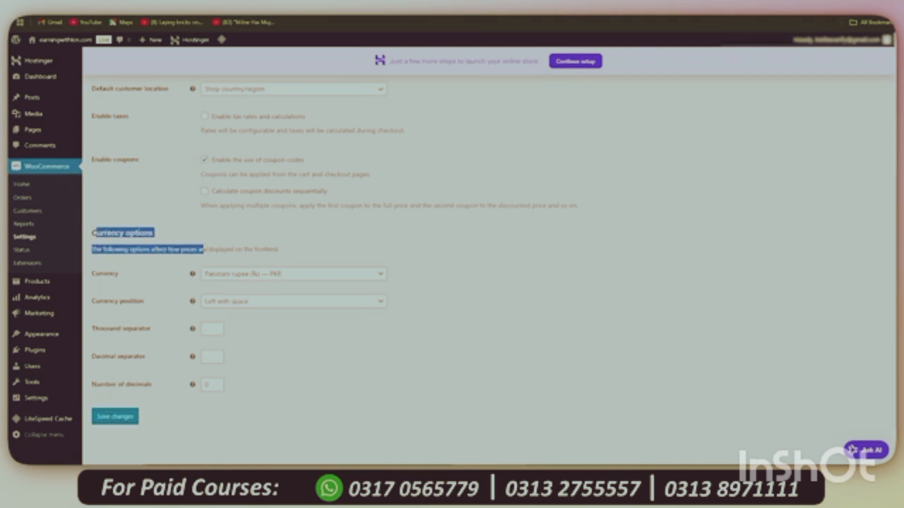
click(121, 281)
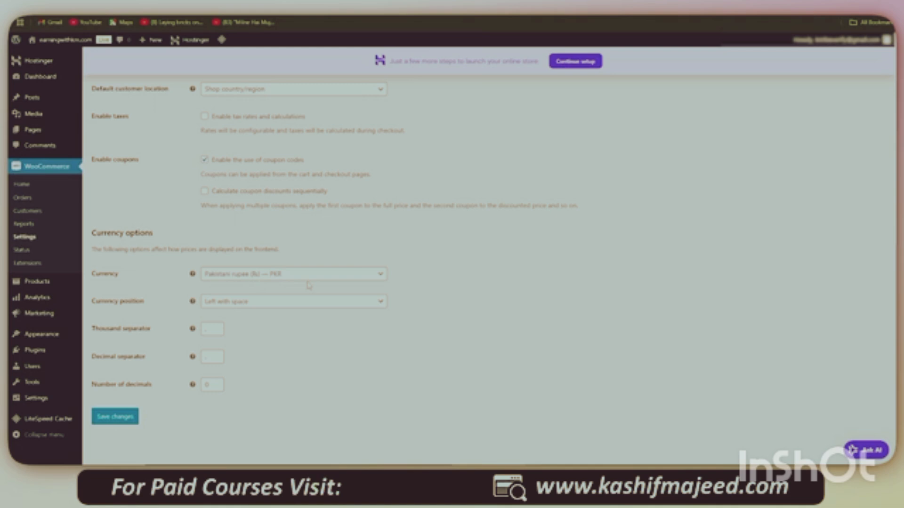
scroll(399, 292, up, 9)
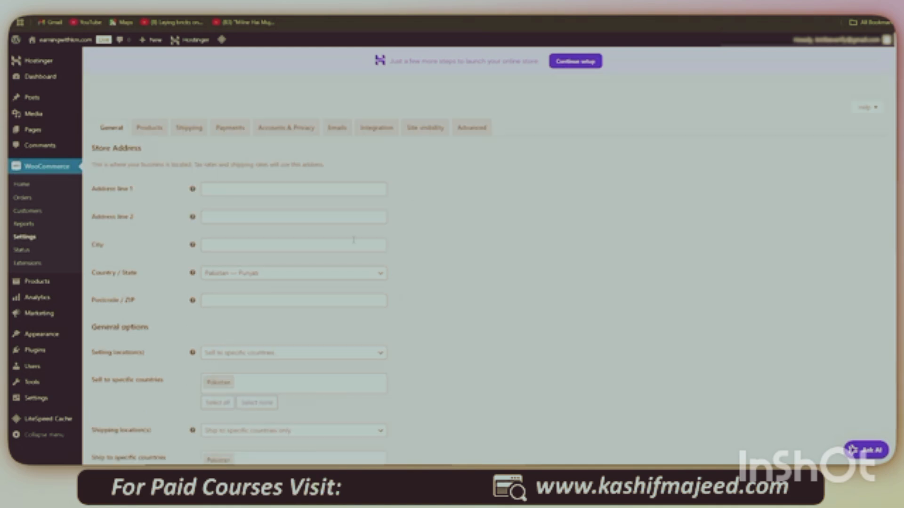
scroll(354, 240, down, 10)
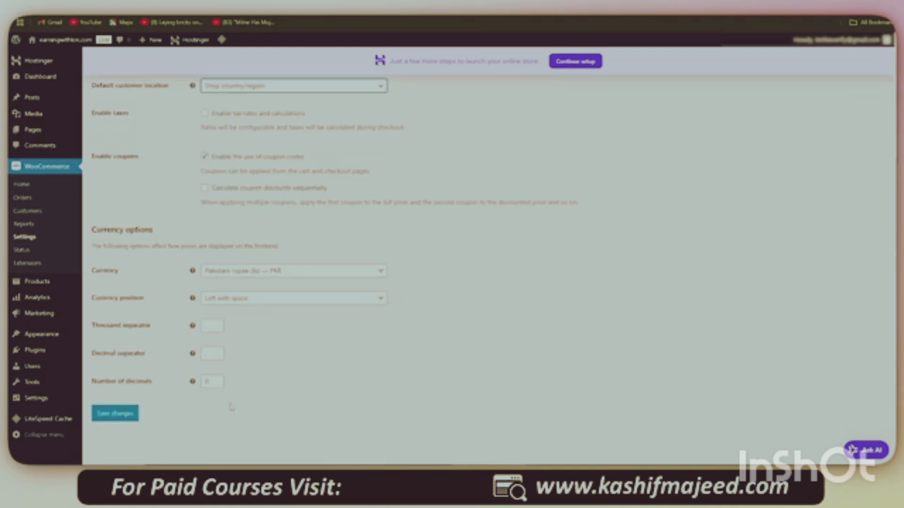
click(115, 415)
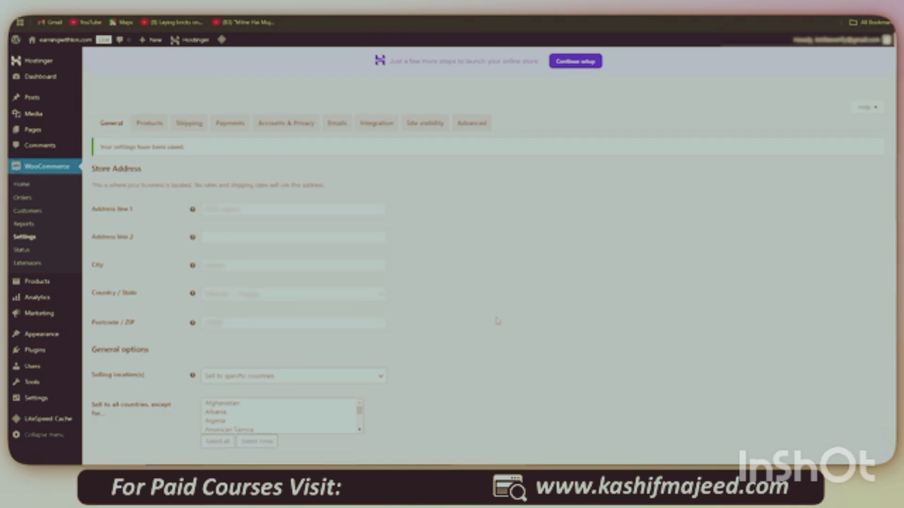
Review the WooCommerce product settings, including the available weight and dimensions unit options
click(149, 128)
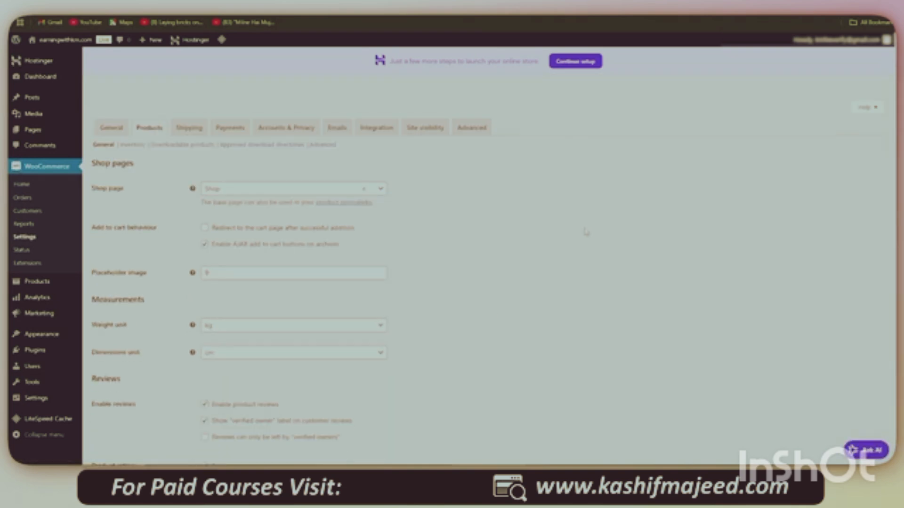
scroll(586, 231, down, 2)
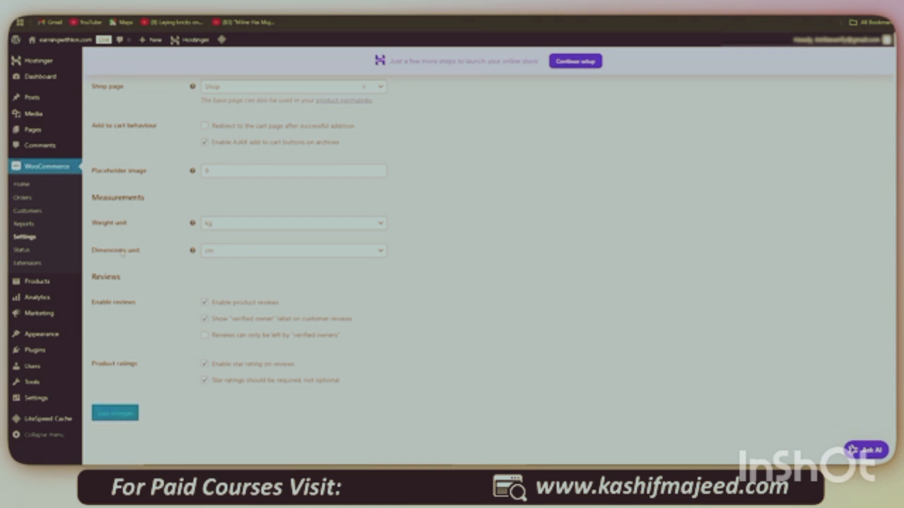
click(256, 229)
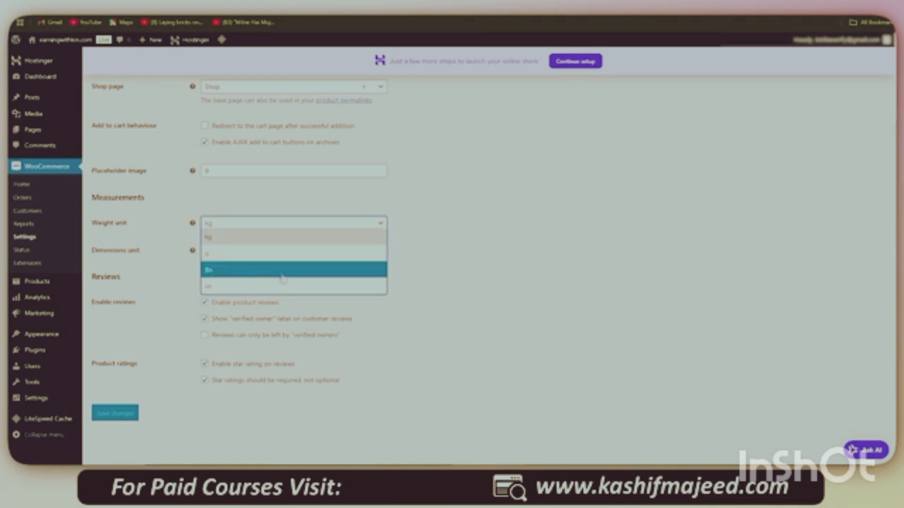
click(282, 300)
click(267, 254)
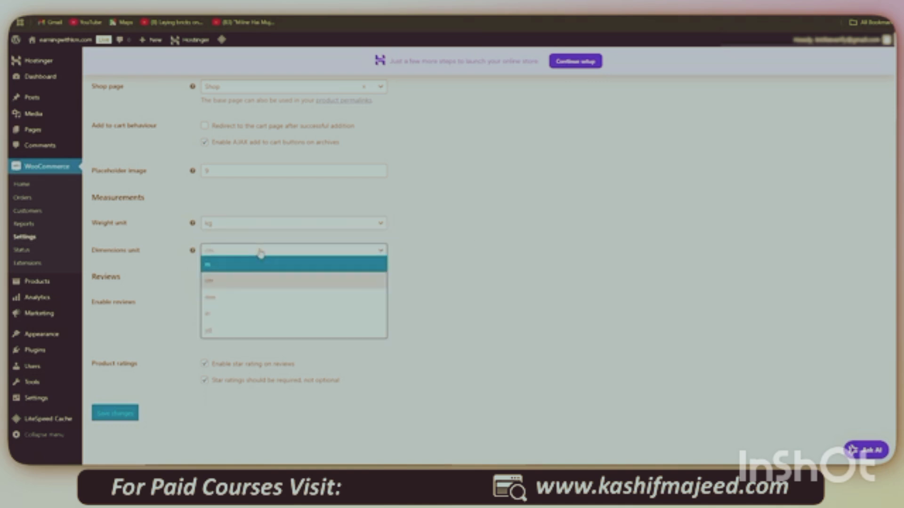
click(258, 250)
scroll(460, 249, up, 3)
Add a shipping zone in the WooCommerce shipping settings and create a Free shipping method with no requirement for it
click(189, 128)
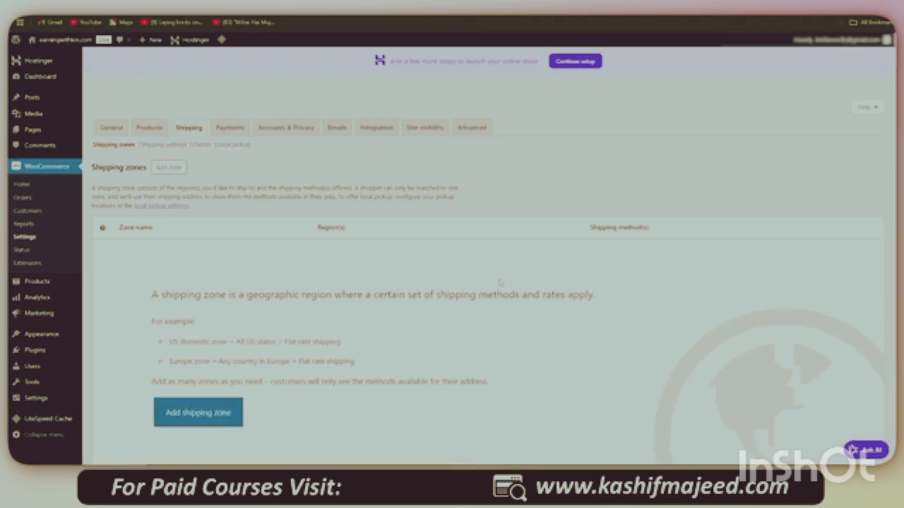
scroll(497, 281, down, 3)
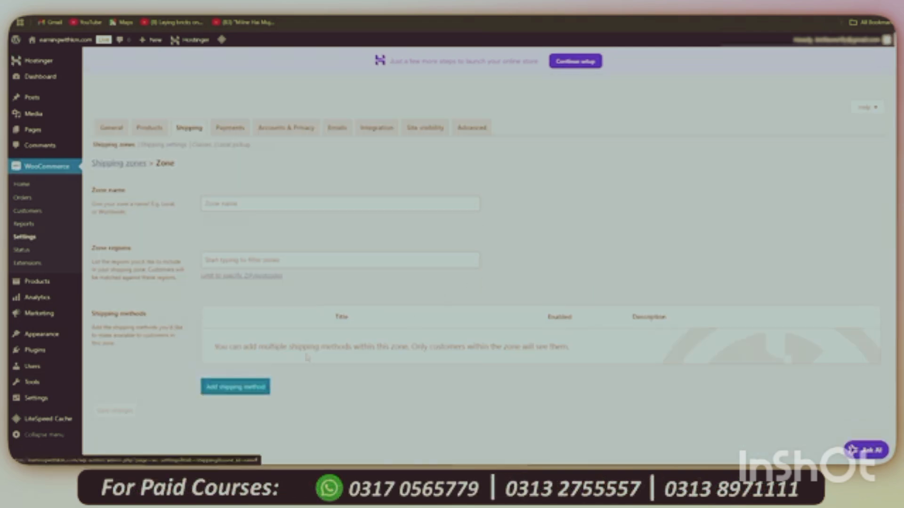
click(246, 390)
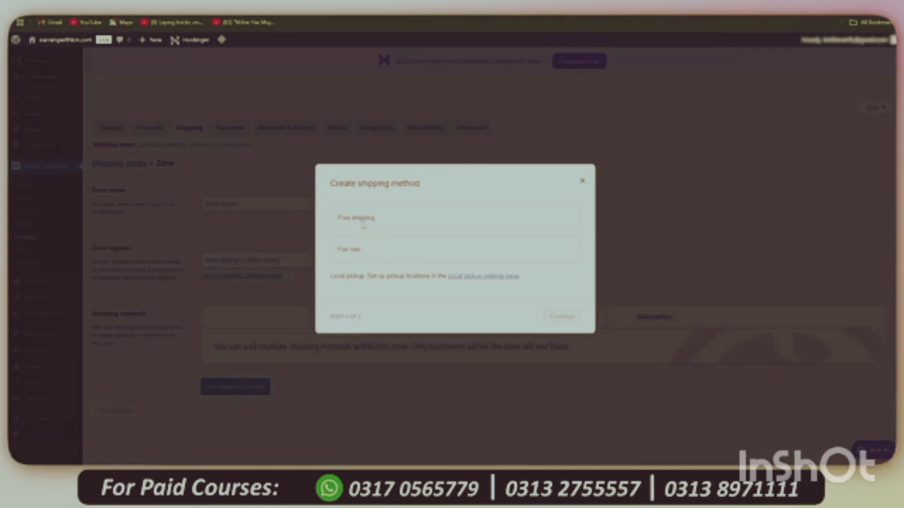
click(363, 220)
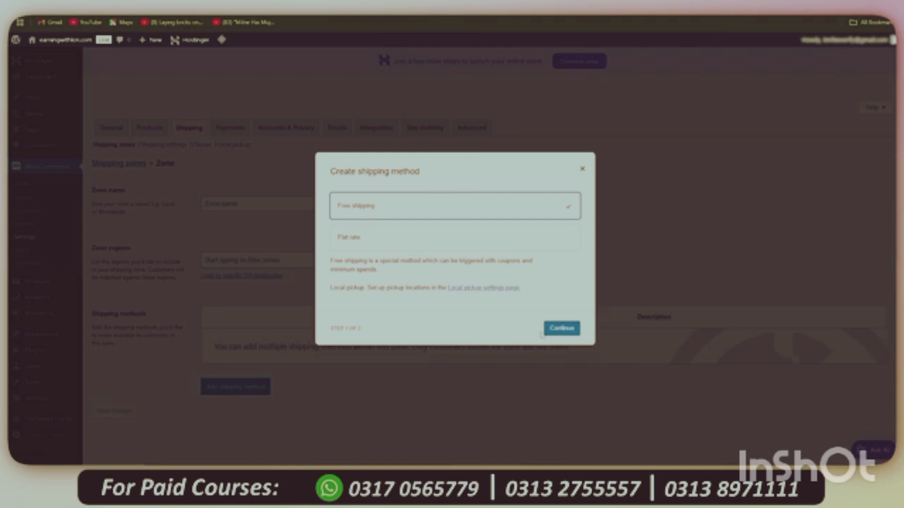
click(552, 329)
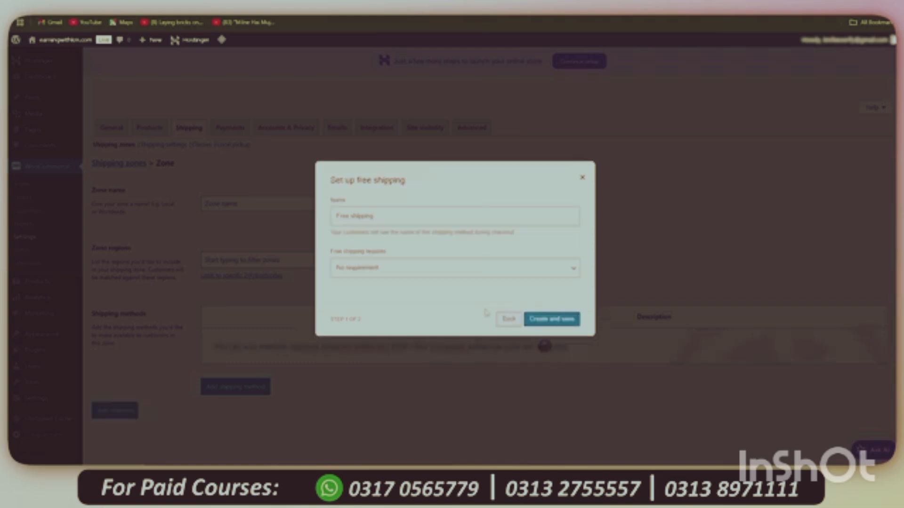
click(563, 319)
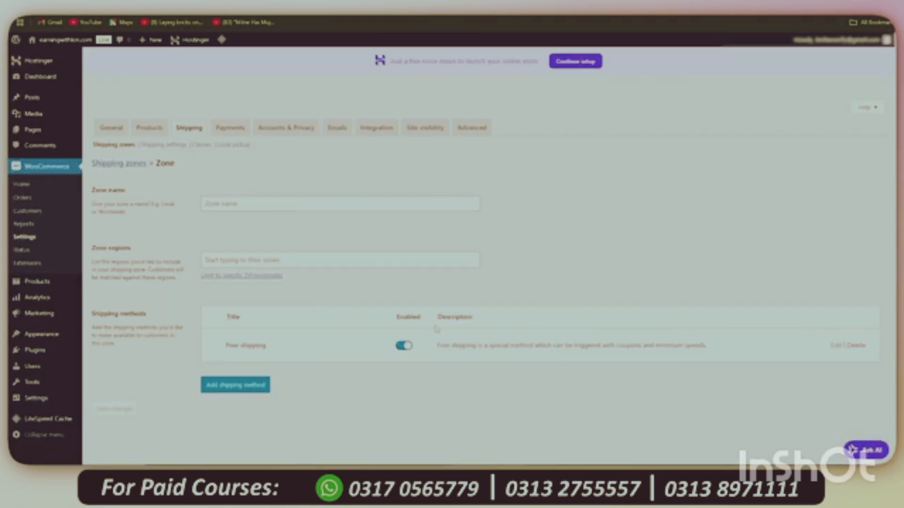
Enable cash on delivery and direct bank transfer as payment methods, and open the bank transfer's management settings
click(232, 128)
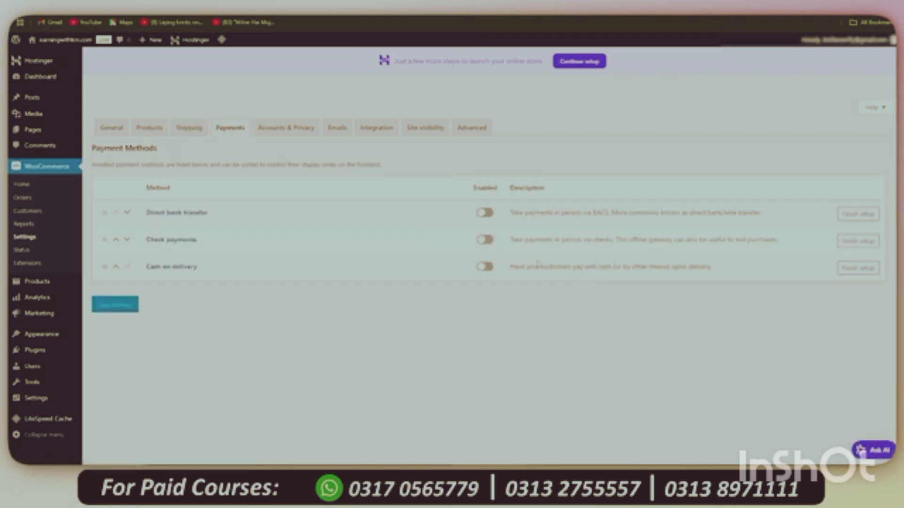
click(489, 271)
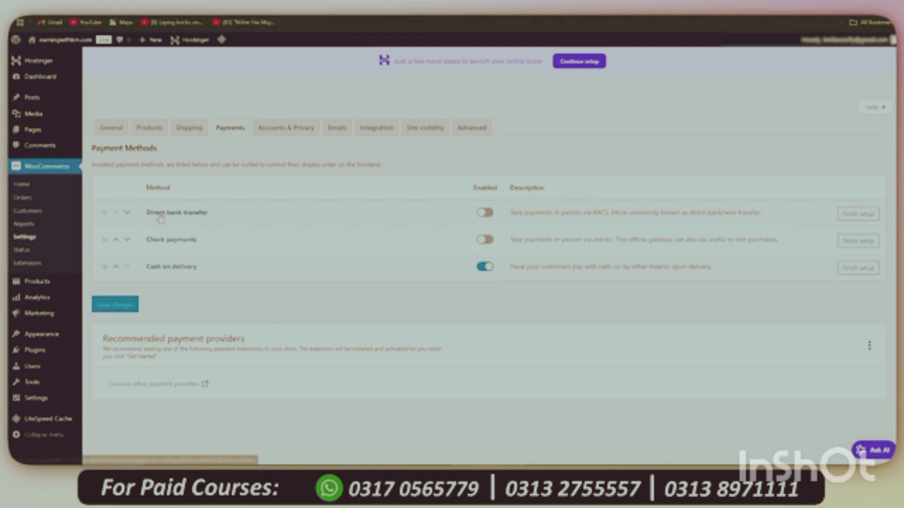
click(486, 215)
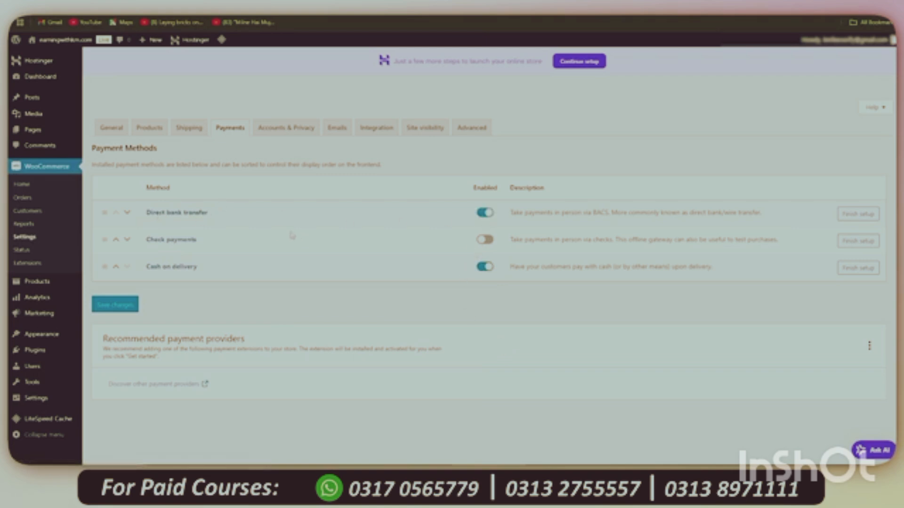
click(128, 214)
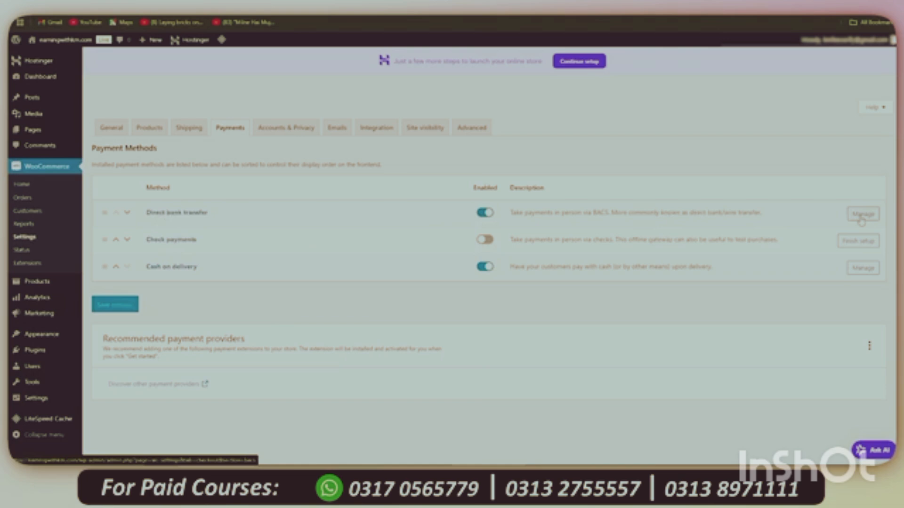
click(863, 214)
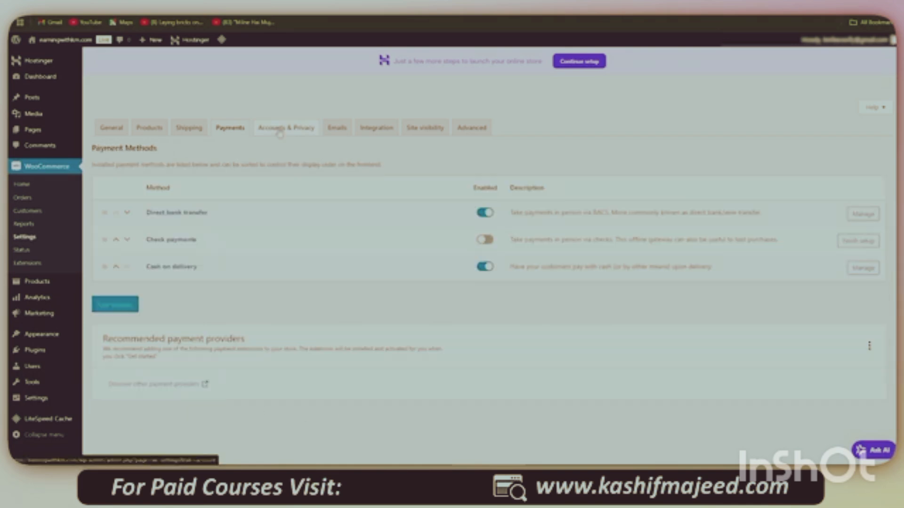
View the Accounts & Privacy settings, continue the Hostinger online store setup and skip the email marketing campaign task
click(280, 132)
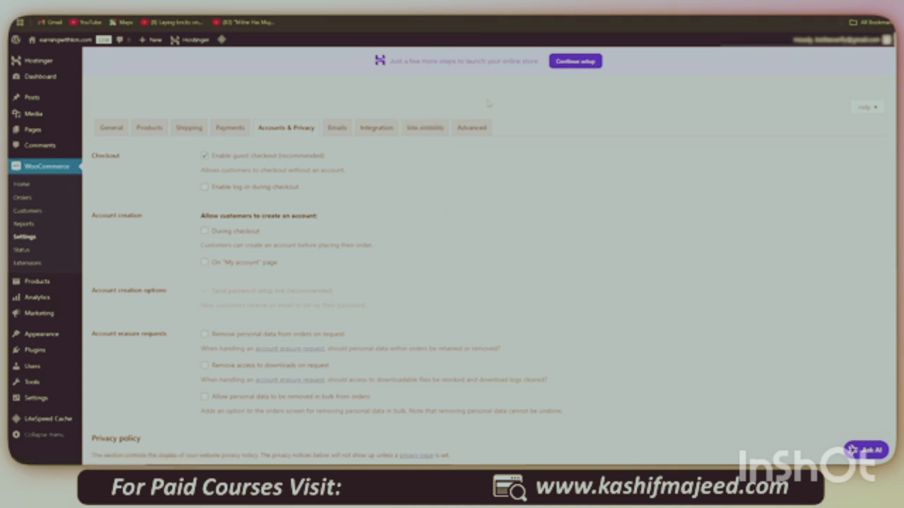
drag(392, 61, 517, 61)
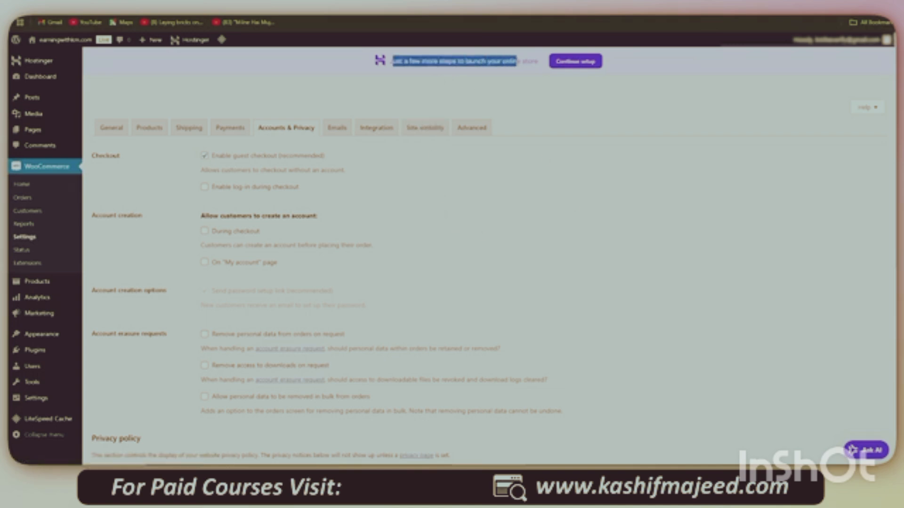
click(594, 66)
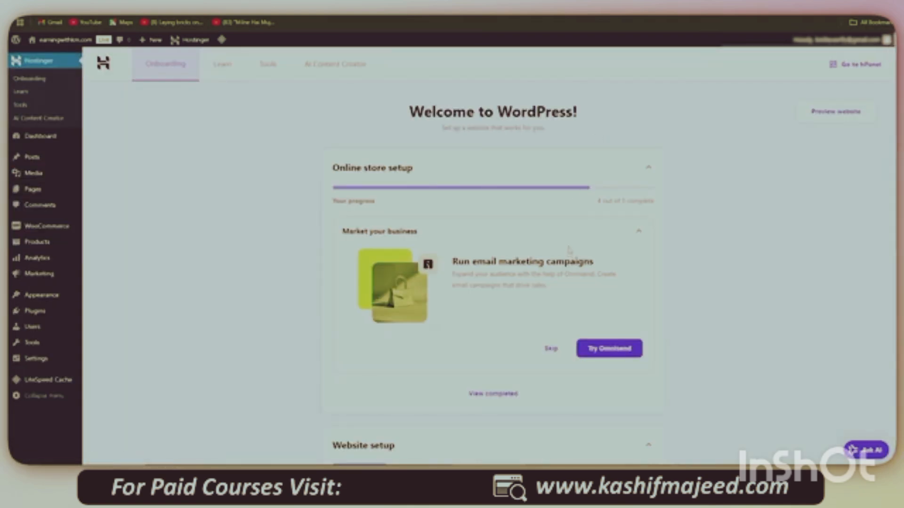
click(551, 348)
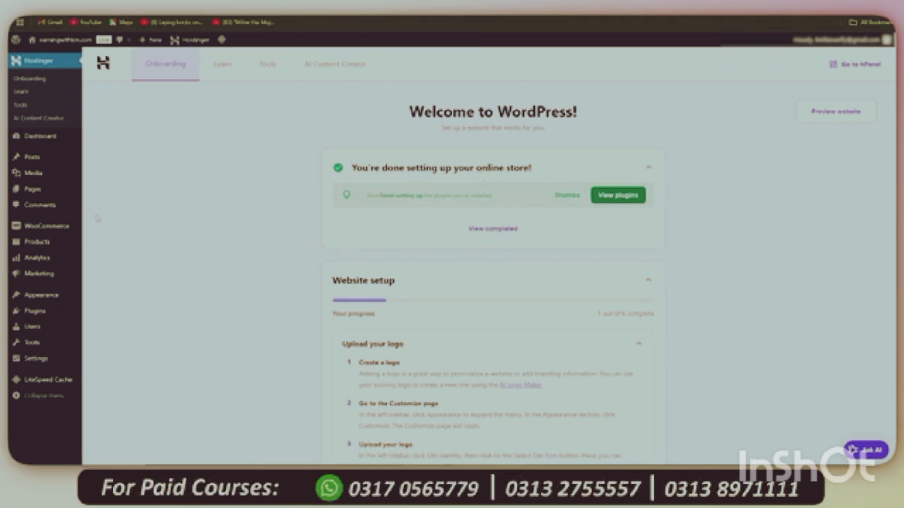
Start creating a new WooCommerce product and dismiss the guided product tour
click(36, 243)
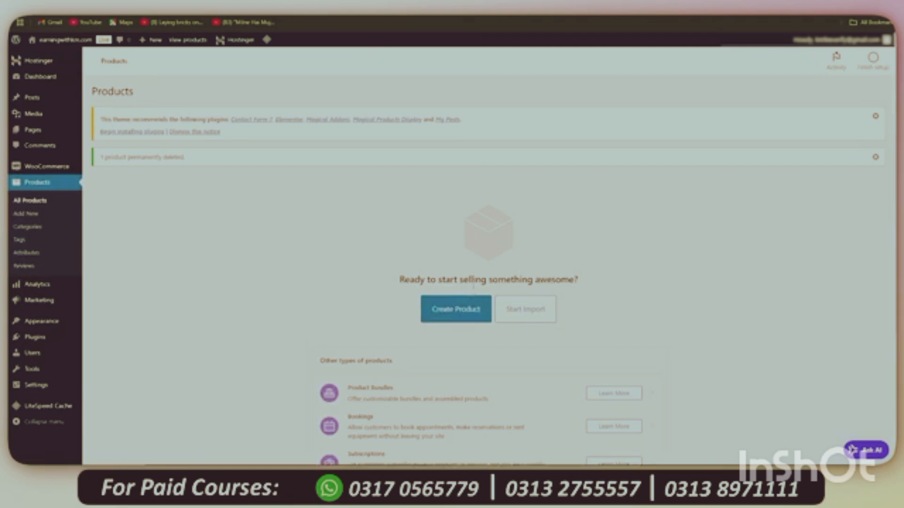
click(452, 312)
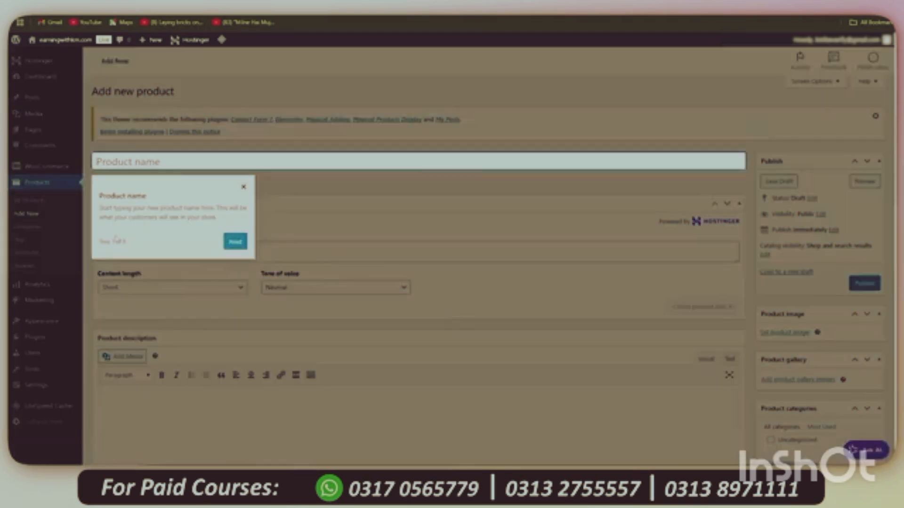
click(234, 241)
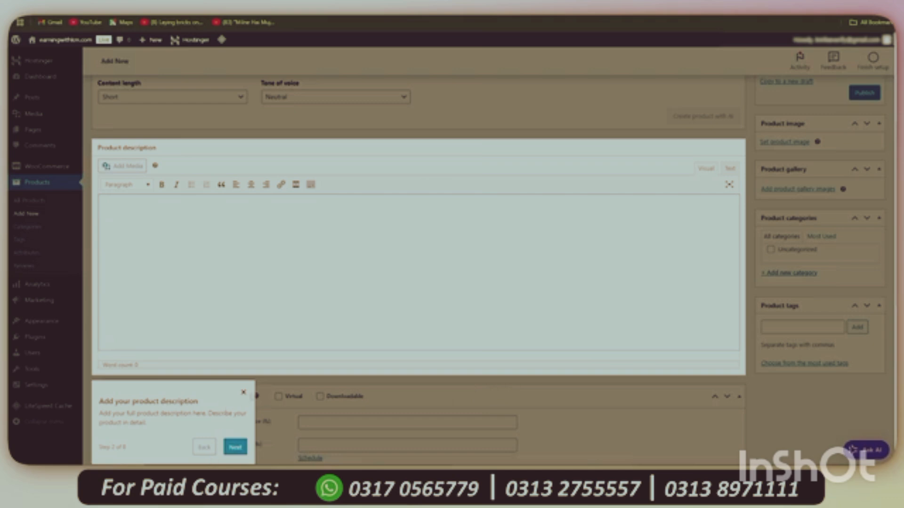
click(244, 393)
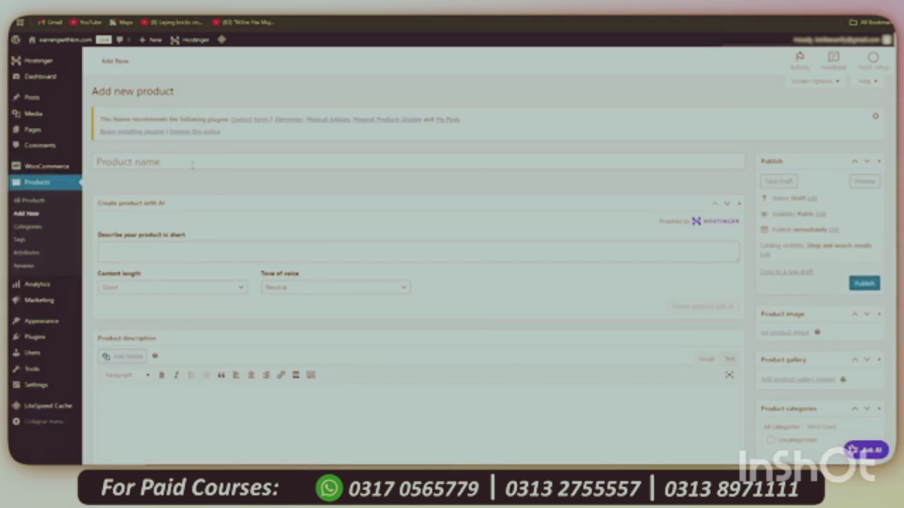
Copy "P47 Wireless Bluetooth Headphone" from the Notepad document and paste it as the product name
click(192, 164)
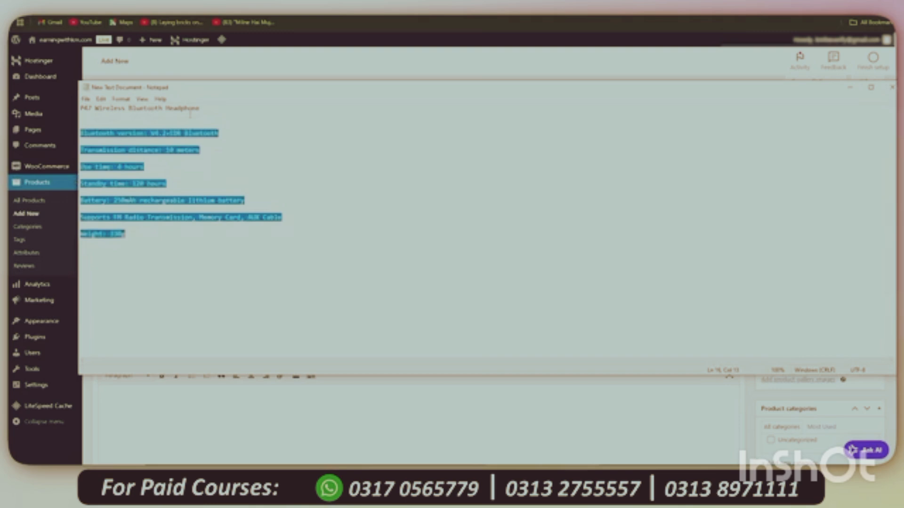
drag(216, 109, 81, 108)
key(ctrl+c)
click(388, 74)
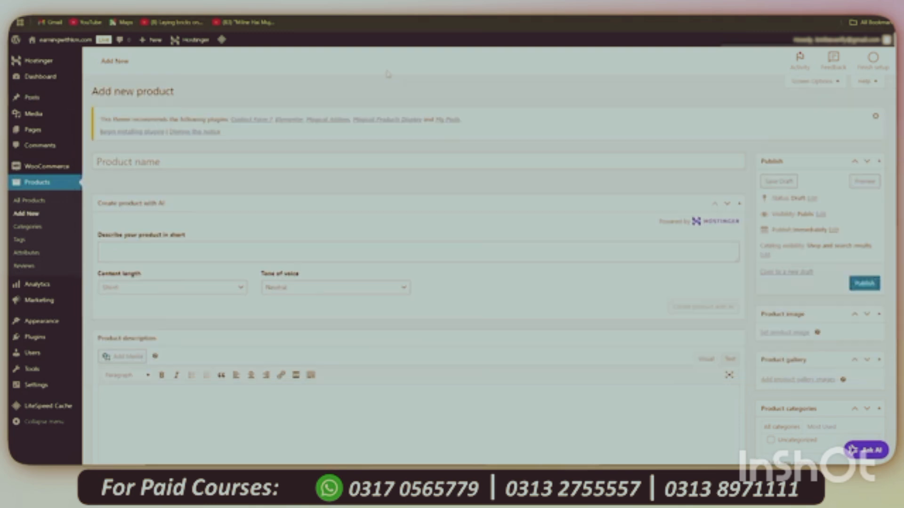
click(217, 156)
key(ctrl+v)
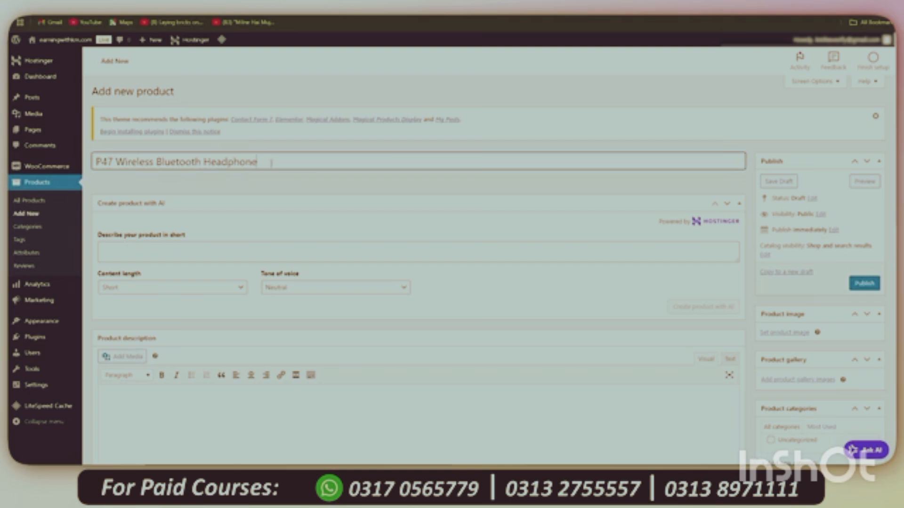
Copy the headphone description paragraph from ChatGPT into the short description field for creating the product with AI
key(ctrl+a)
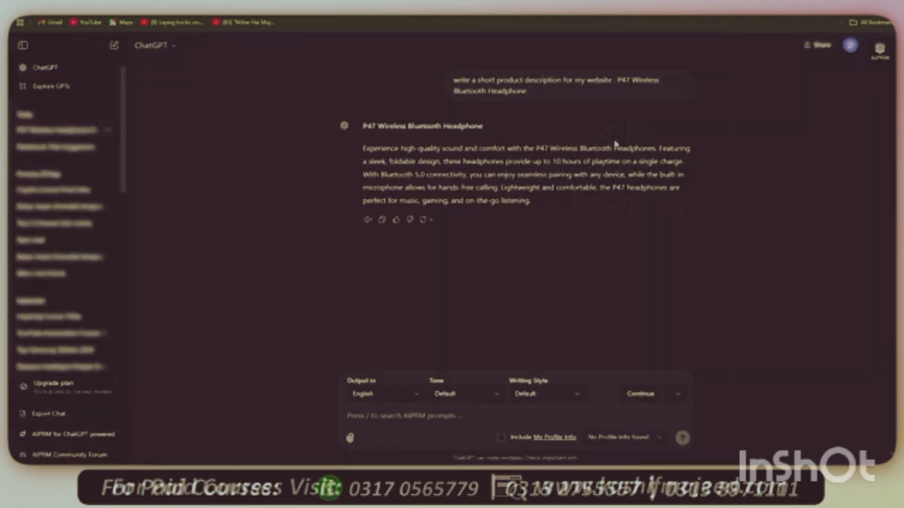
drag(361, 149, 536, 203)
key(ctrl+c)
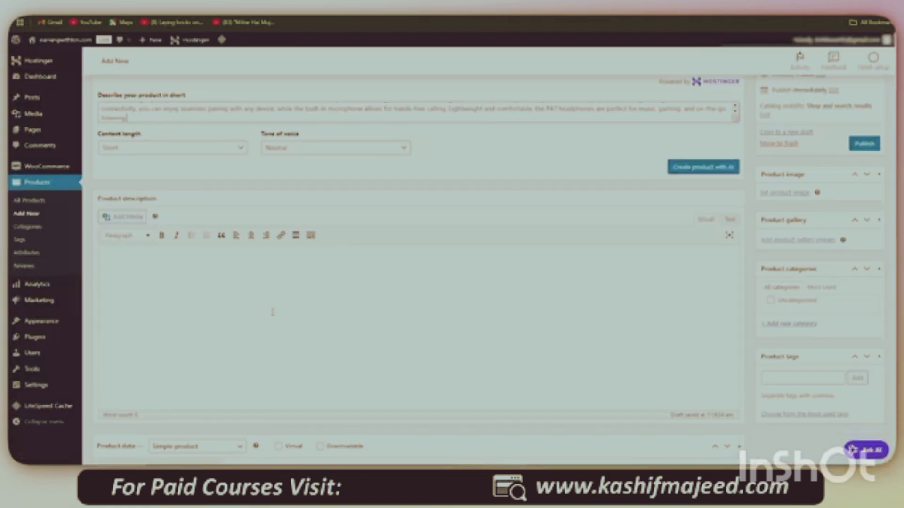
Copy the headphone specifications, from Bluetooth version to weight, from the Notepad document into the product description
click(548, 473)
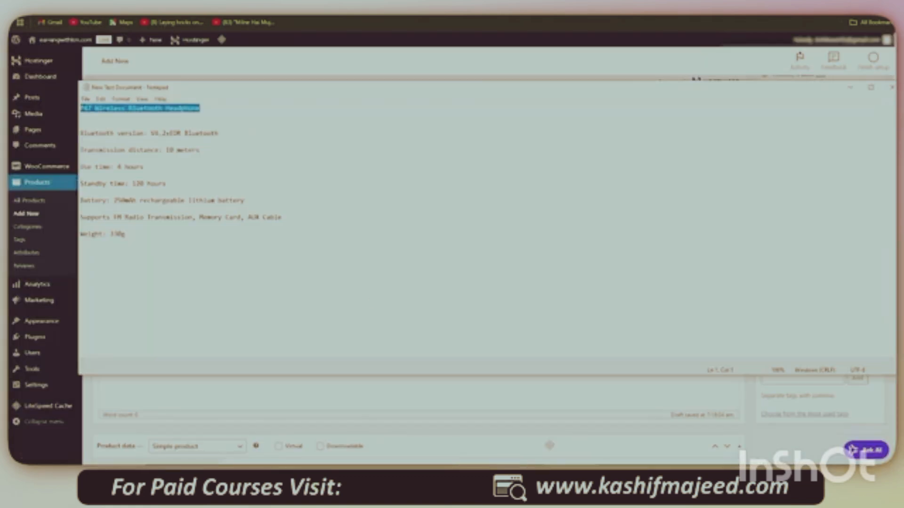
drag(155, 241, 79, 135)
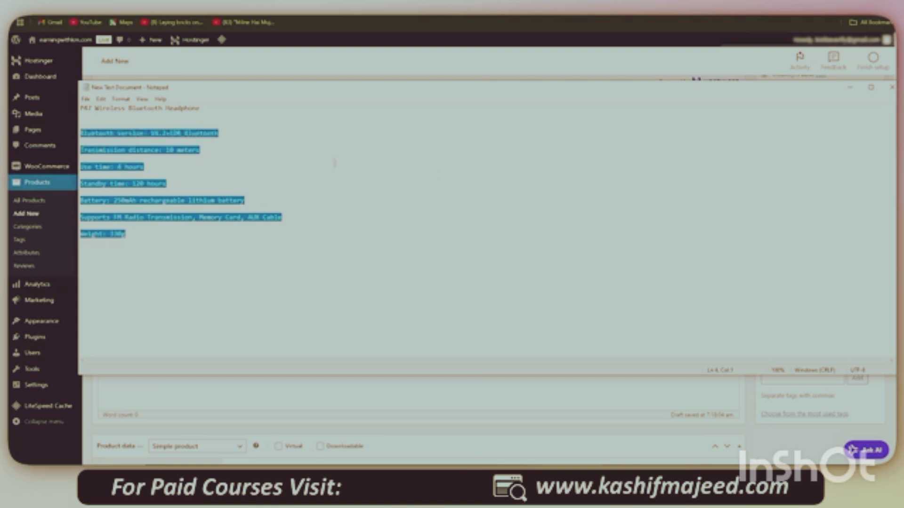
click(847, 89)
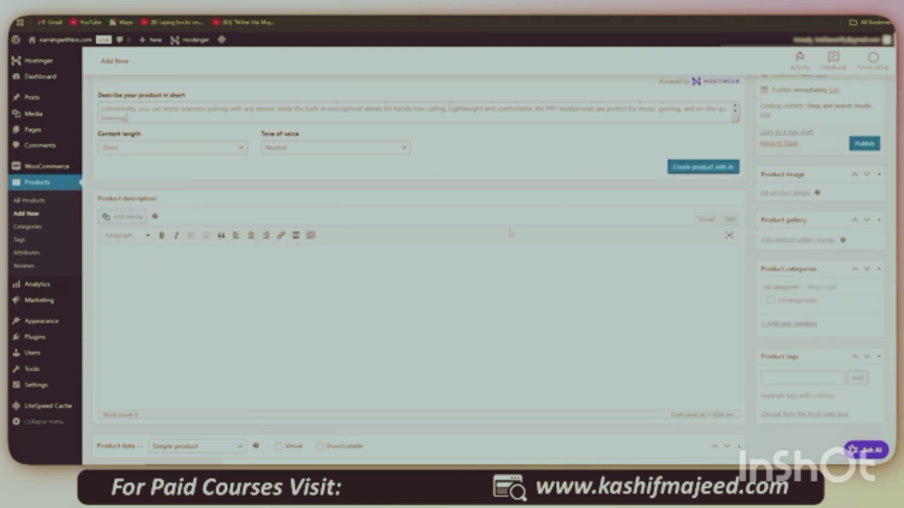
click(201, 266)
key(ctrl+v)
Set the product's regular price to 5000 and its sale price to 4000
scroll(253, 299, down, 6)
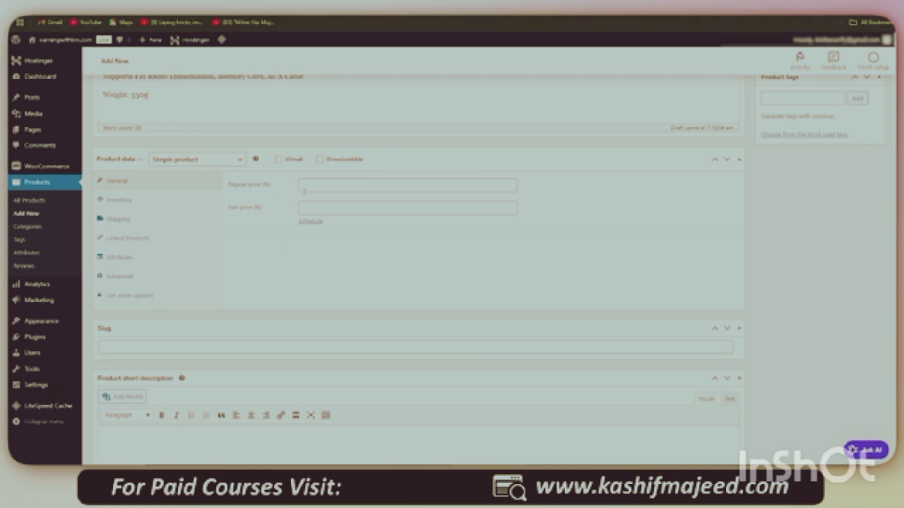
click(324, 185)
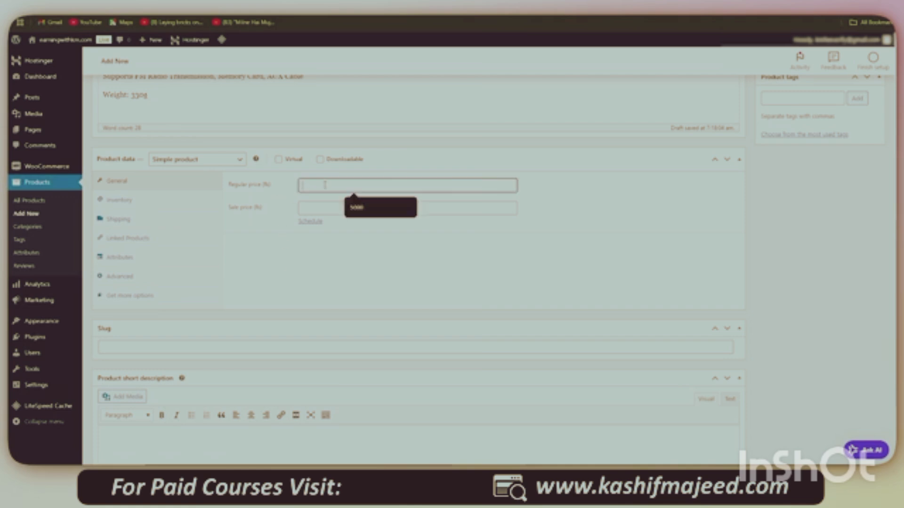
click(354, 208)
click(334, 213)
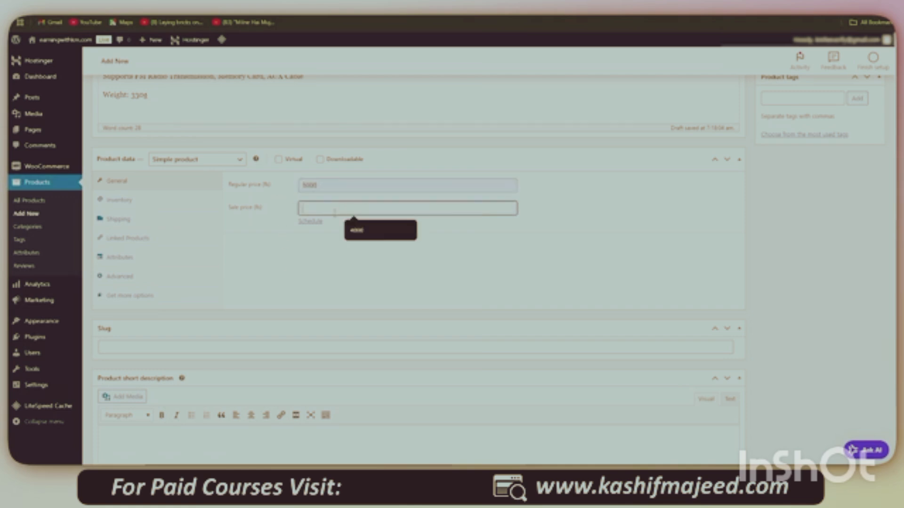
click(353, 230)
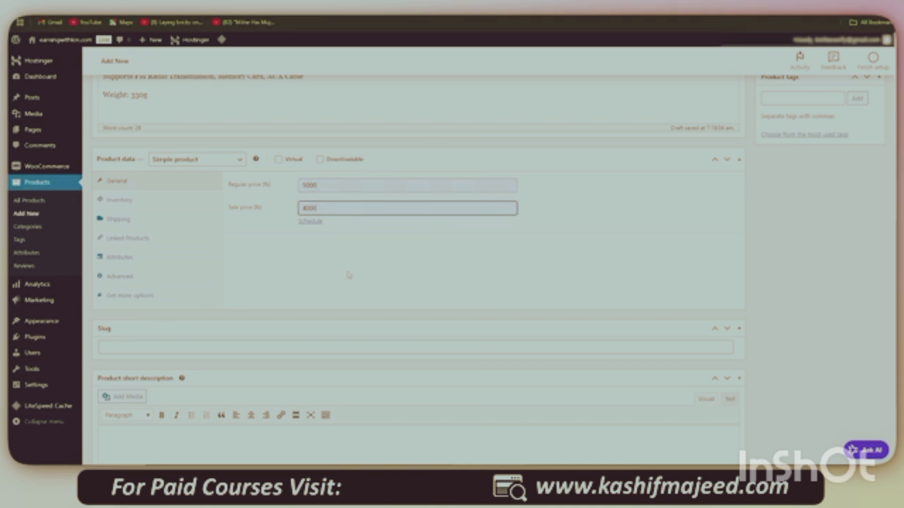
Paste the copied headphone description paragraph into the product short description
scroll(349, 275, down, 2)
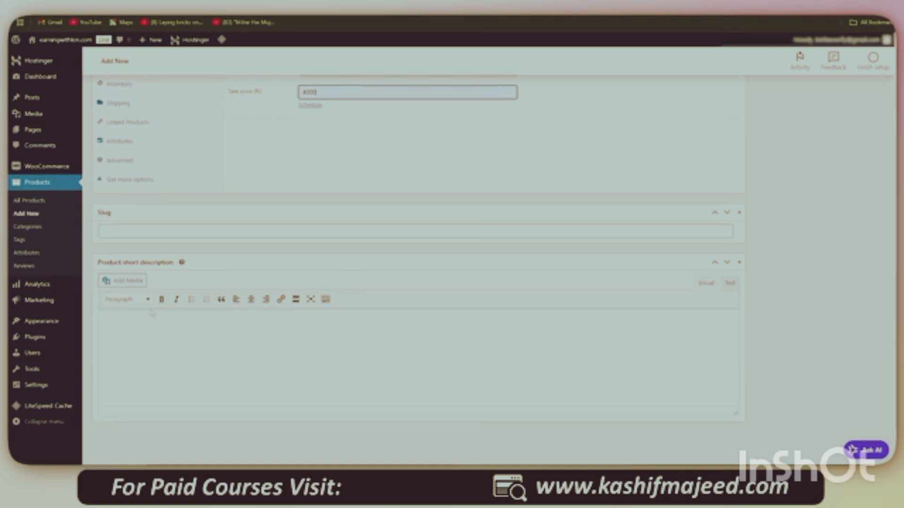
click(190, 340)
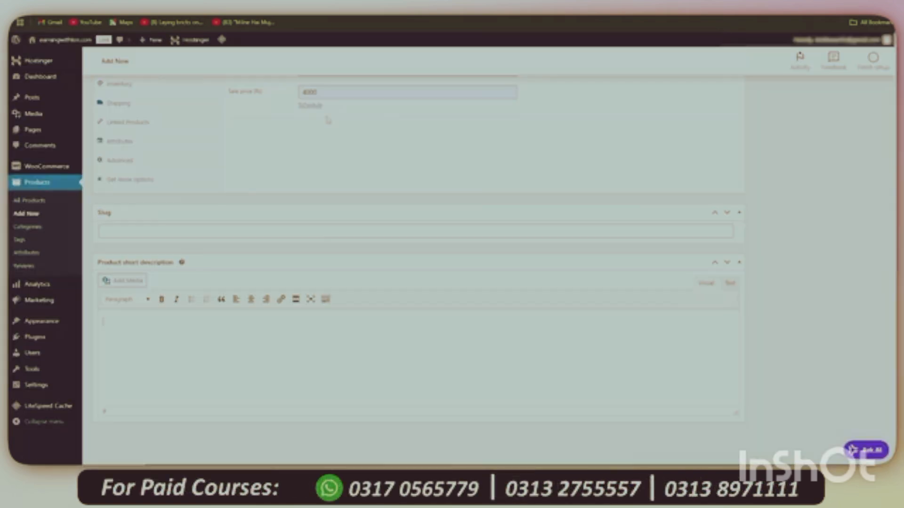
key(ctrl+v)
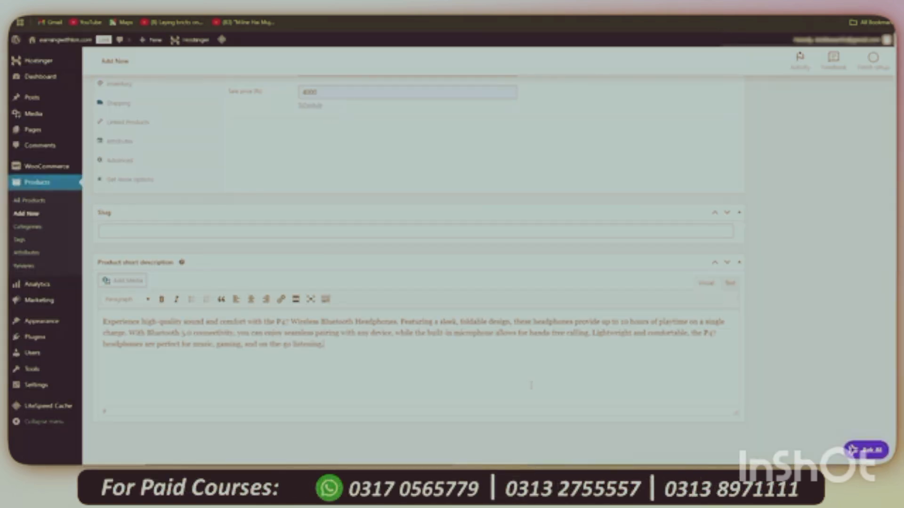
Upload the upright headphone picture from the computer and set it as the product image
scroll(584, 372, up, 7)
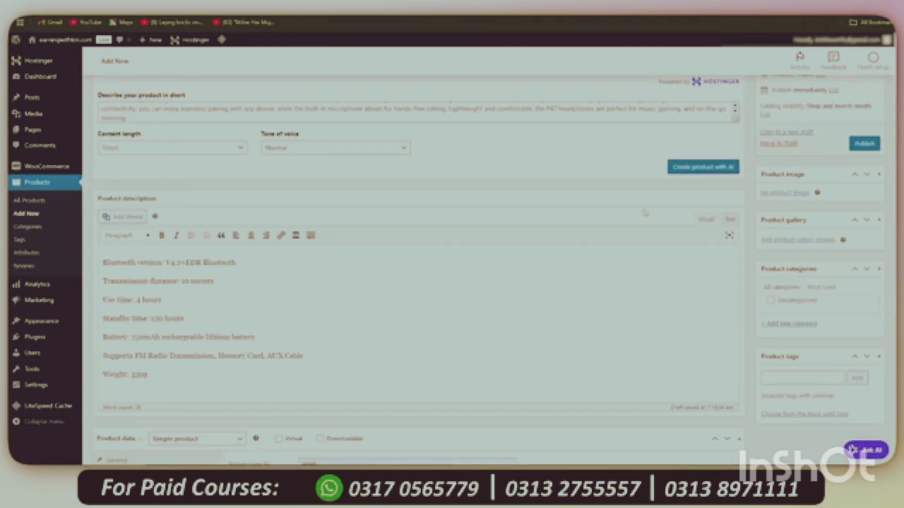
click(784, 193)
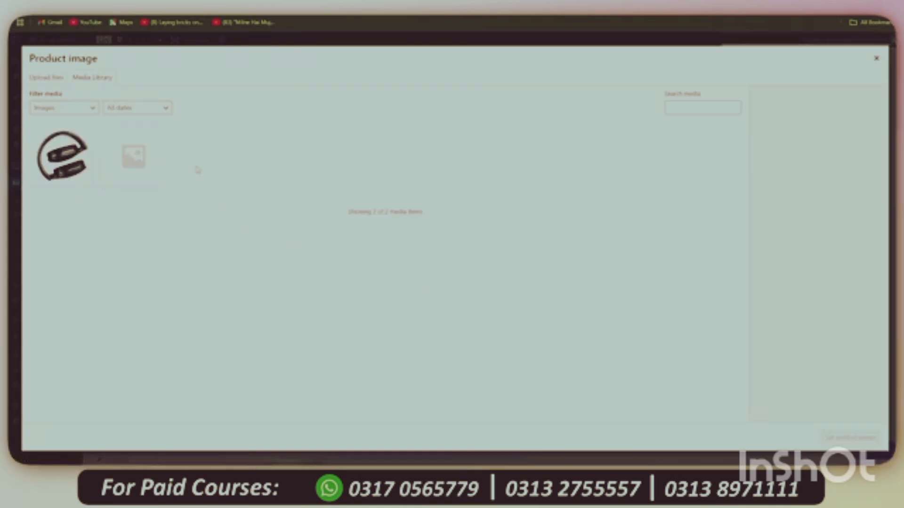
click(48, 78)
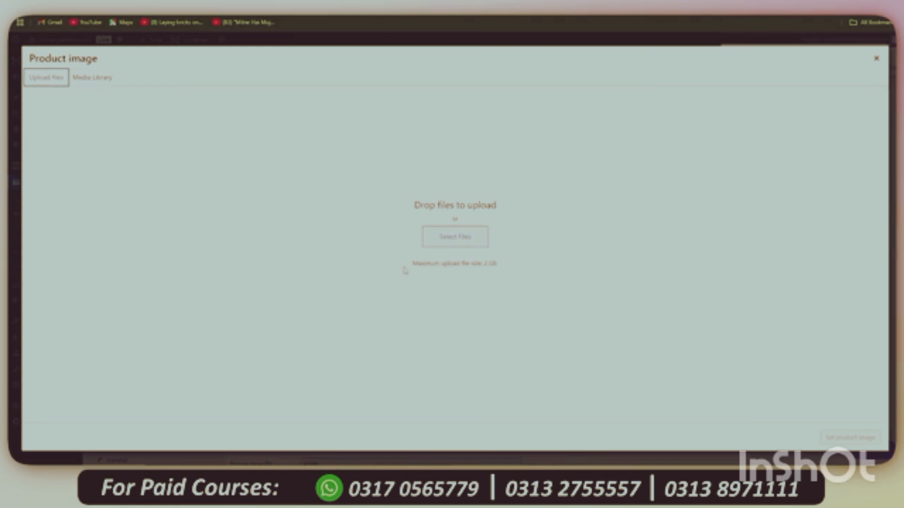
click(450, 244)
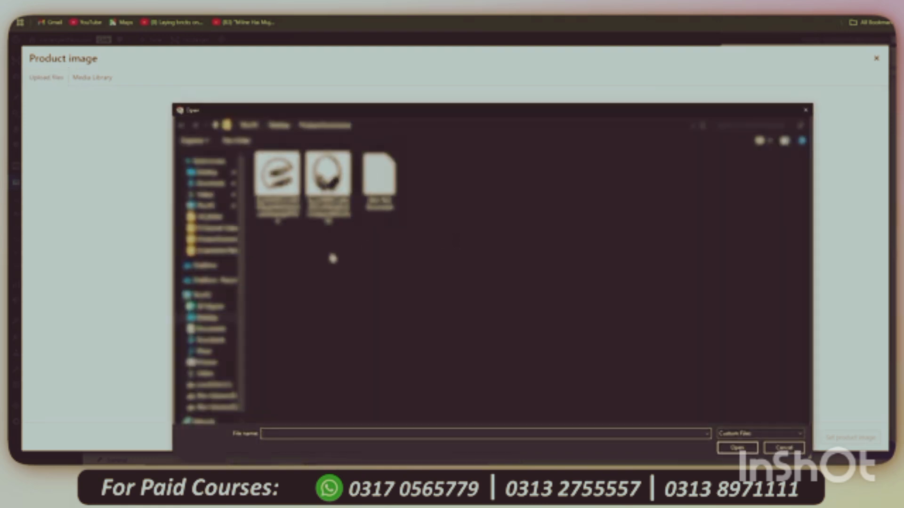
click(328, 198)
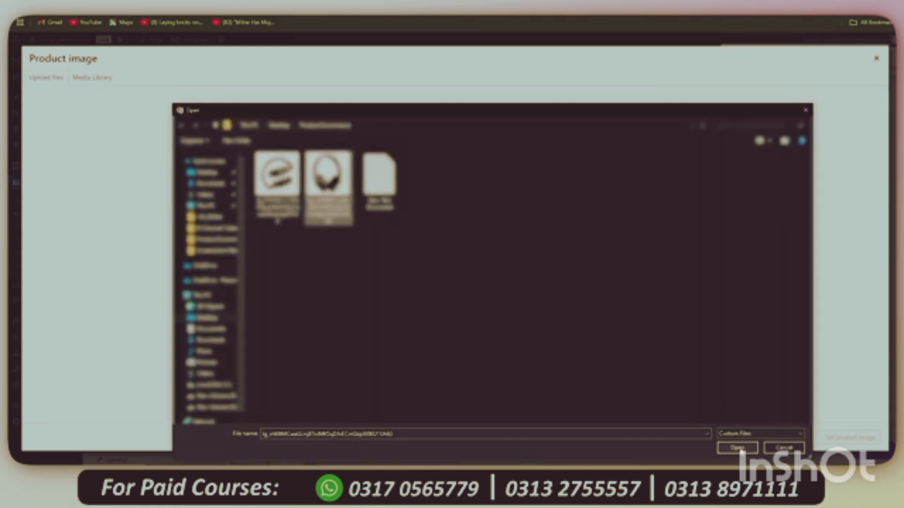
click(738, 448)
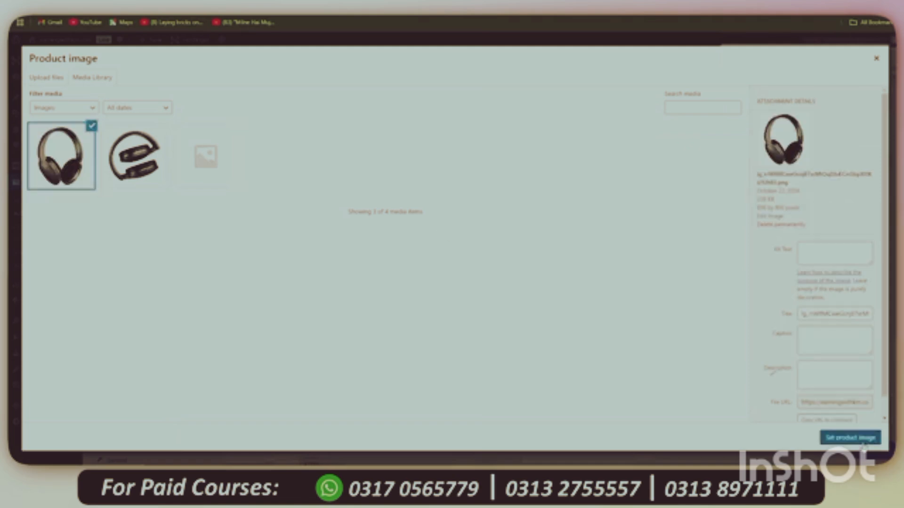
click(847, 440)
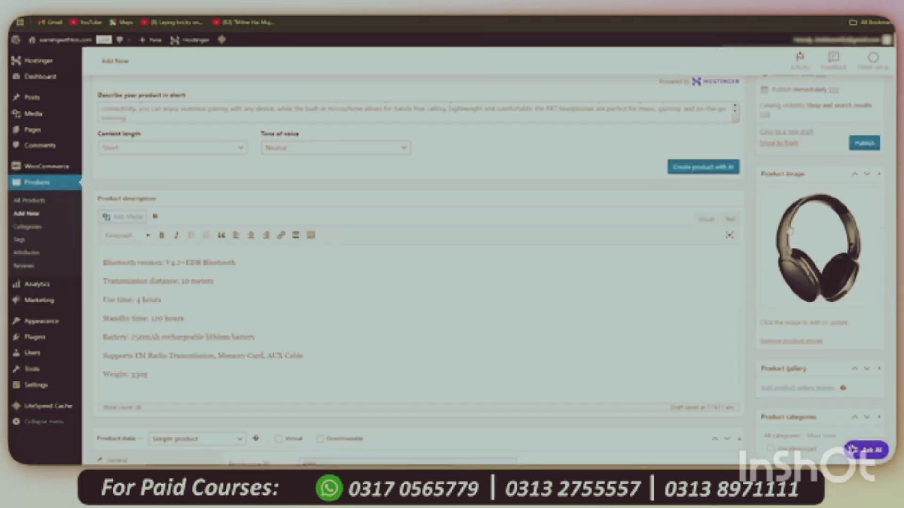
Add the folded headphone picture from the media library to the product gallery
scroll(809, 264, down, 3)
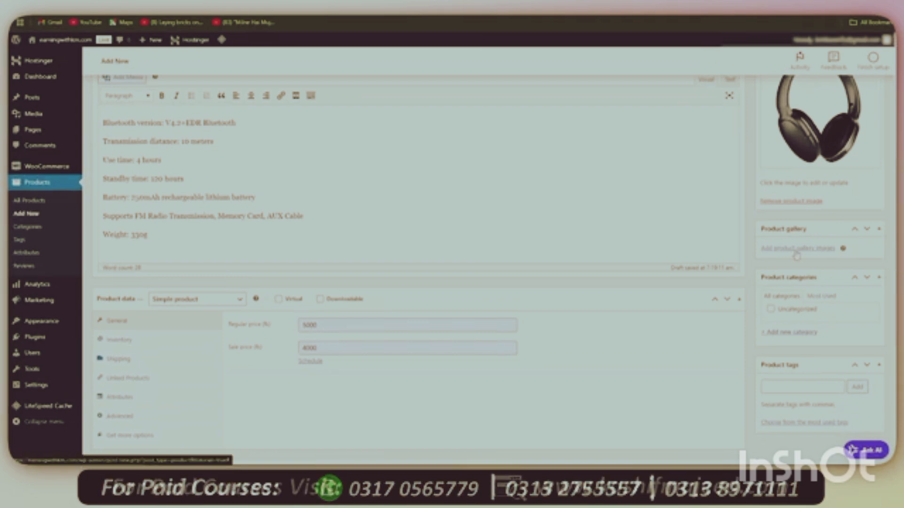
click(796, 253)
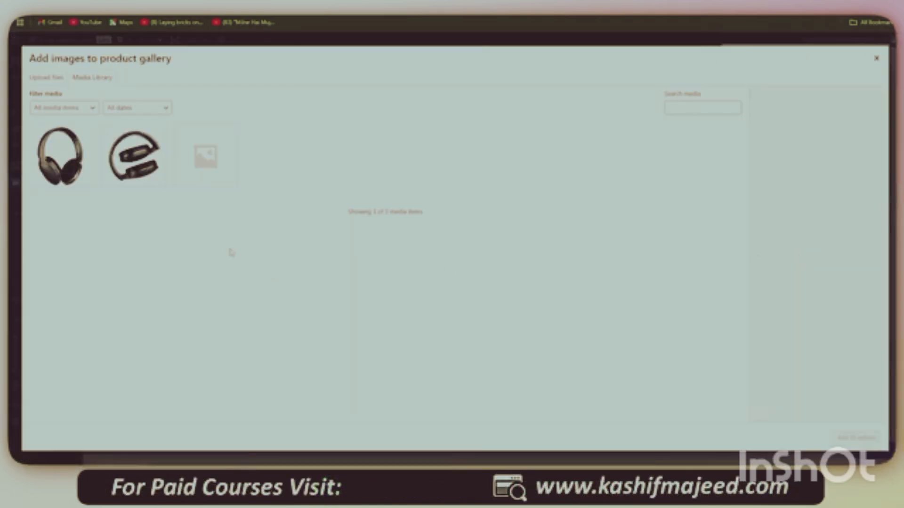
click(136, 174)
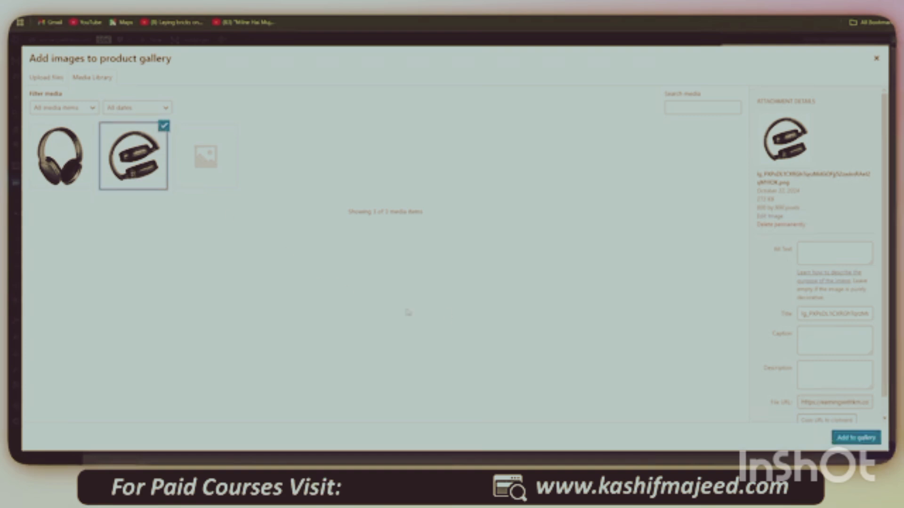
click(832, 438)
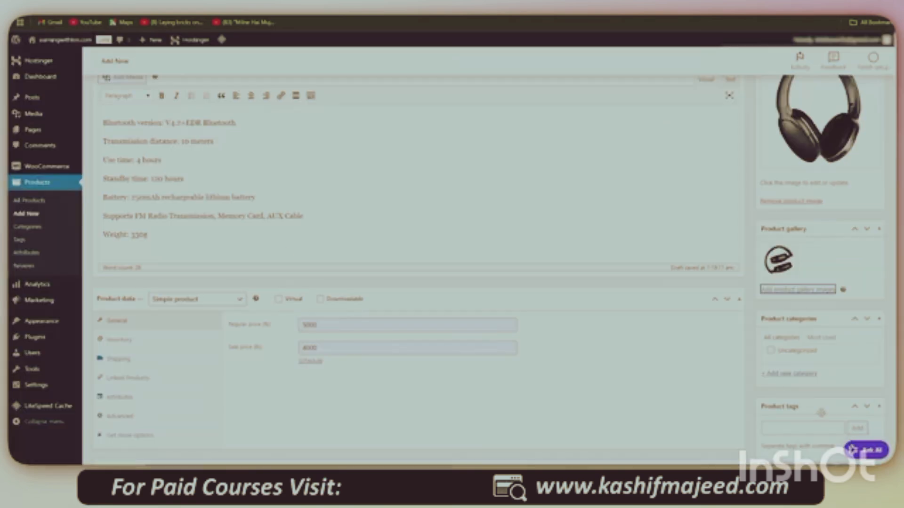
Start a new product category and enter HEADPHONE as its name
scroll(633, 335, down, 3)
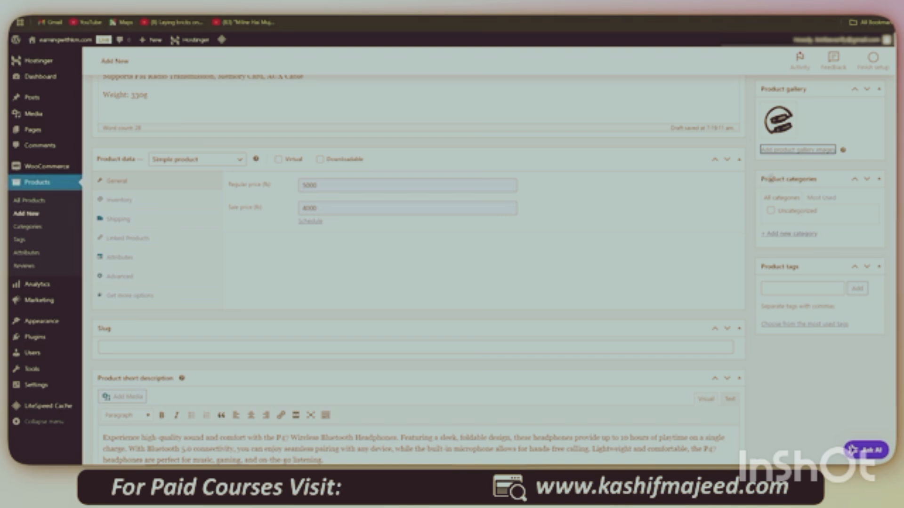
click(794, 235)
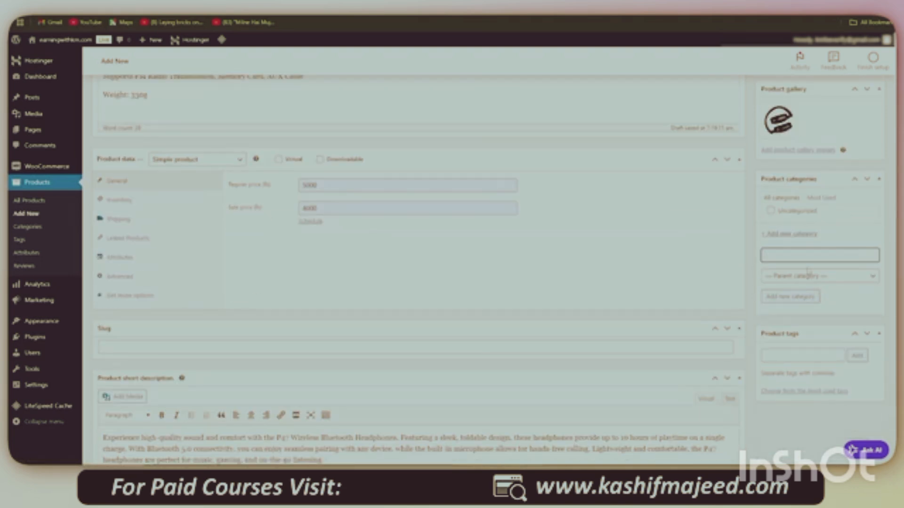
text(HEADPHONE)
Look through the Google search results for "headphone" for keywords to use as product tags
scroll(848, 289, down, 3)
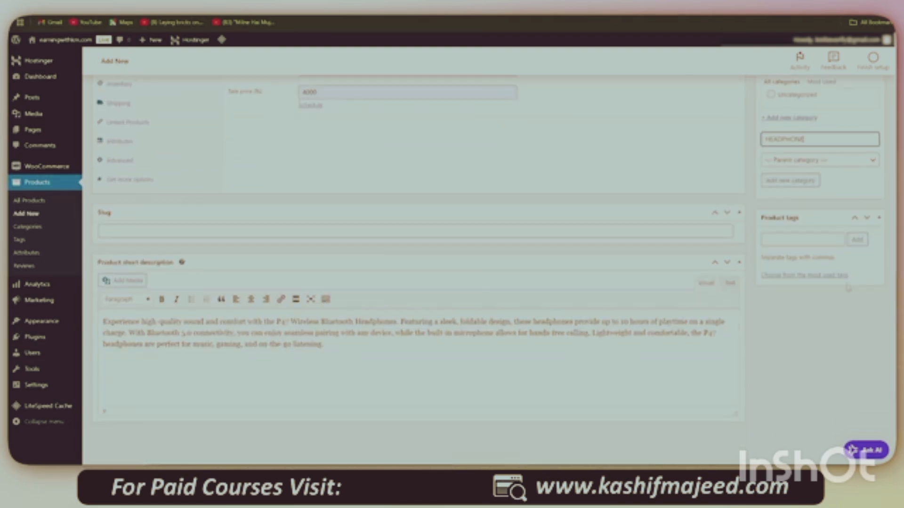
click(799, 241)
scroll(799, 244, up, 10)
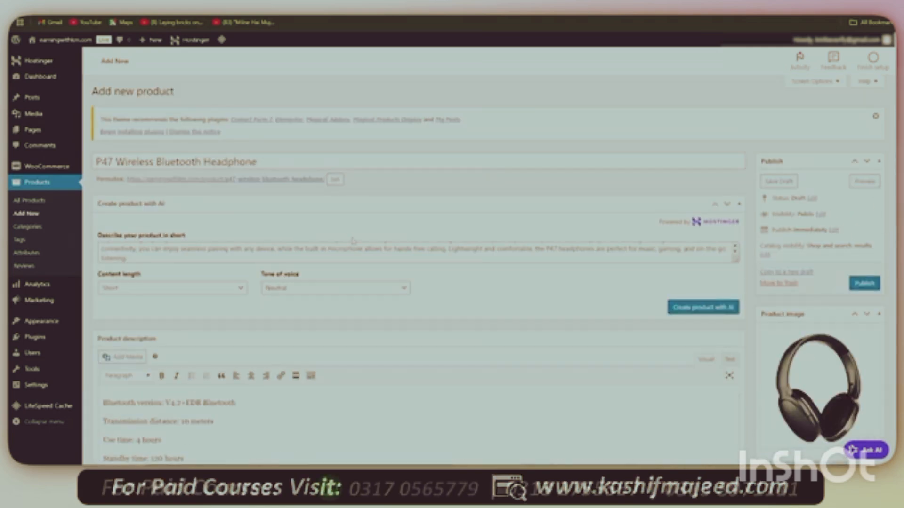
scroll(592, 286, down, 10)
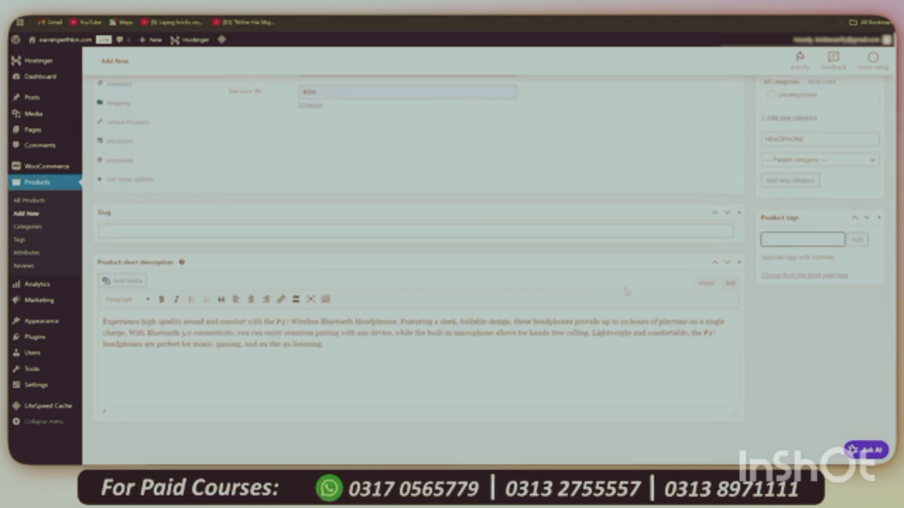
click(782, 275)
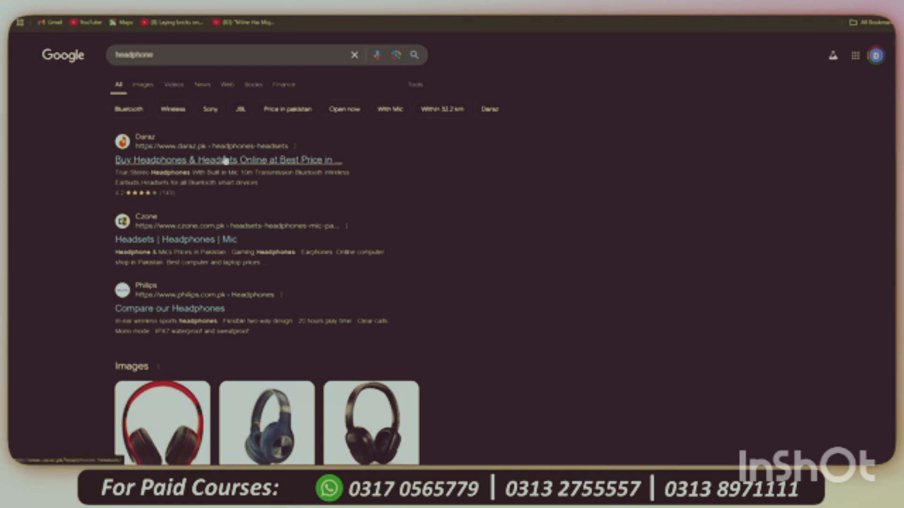
scroll(580, 264, down, 5)
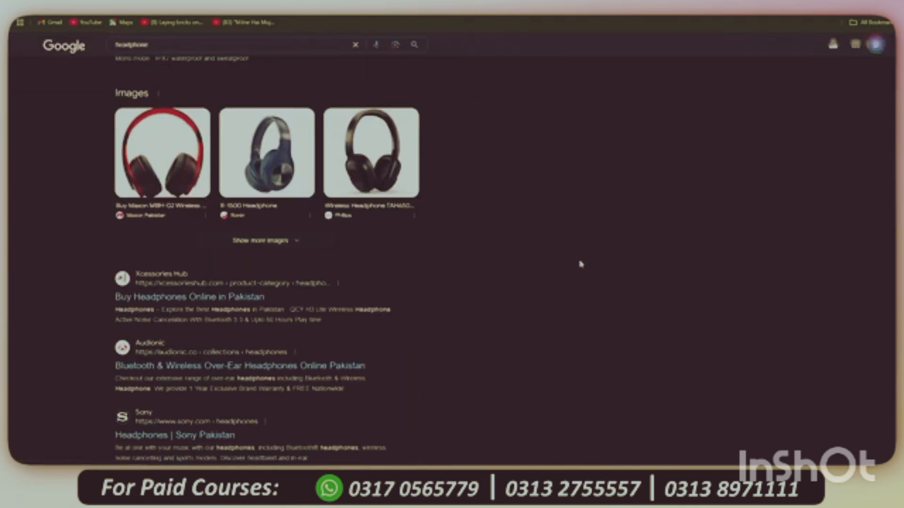
scroll(581, 264, down, 3)
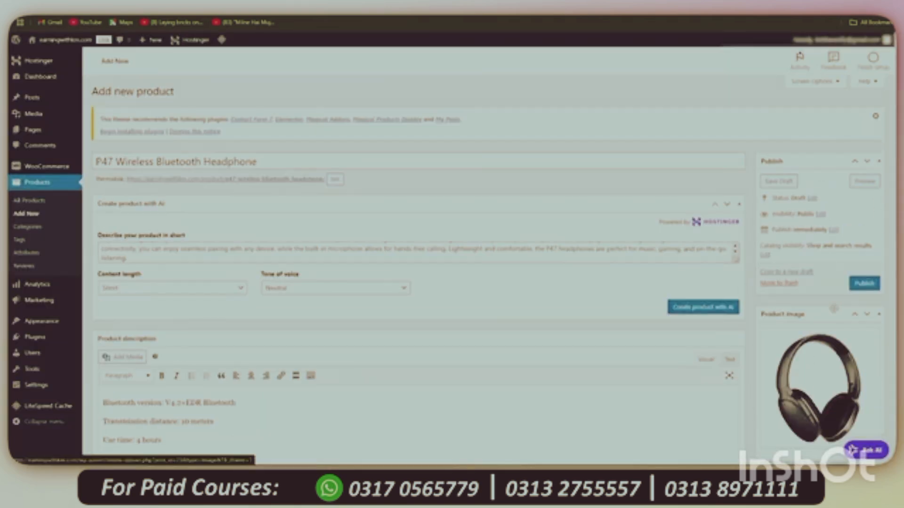
Publish the headphone product and preview its store page, including the folded headphone gallery picture
click(865, 284)
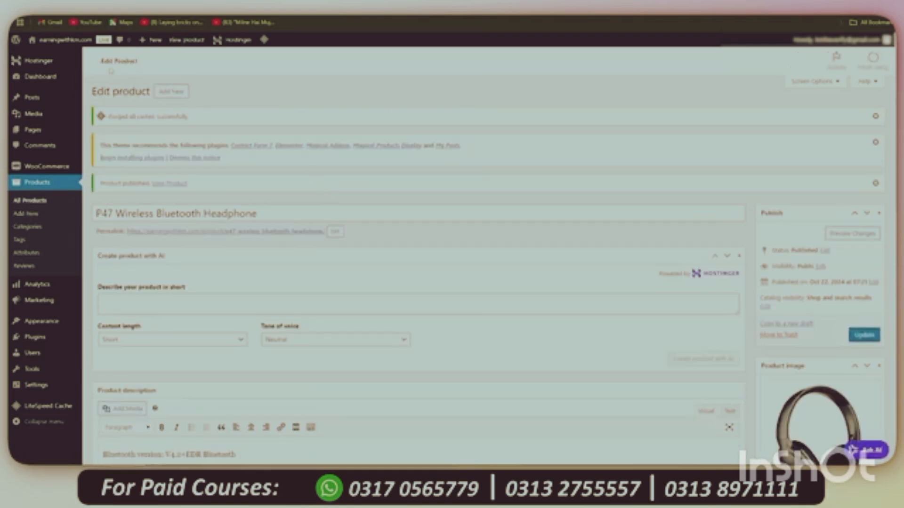
click(861, 235)
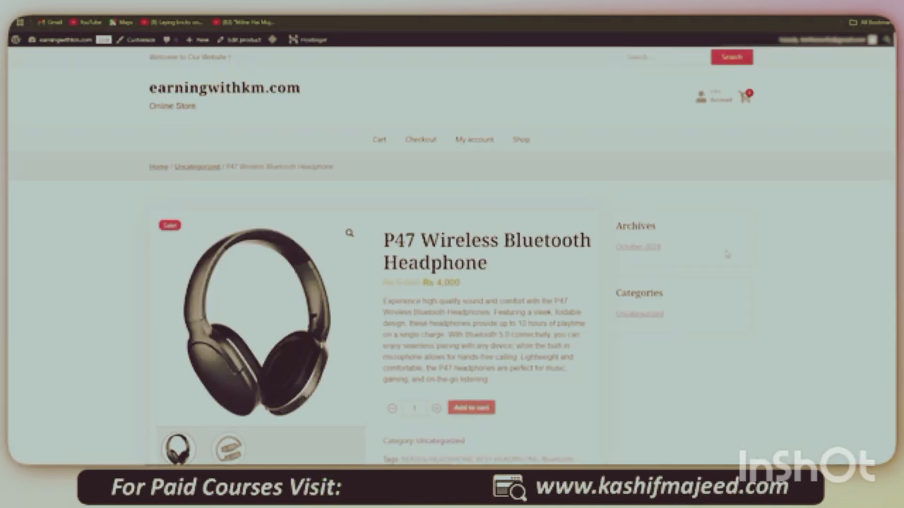
scroll(722, 238, down, 3)
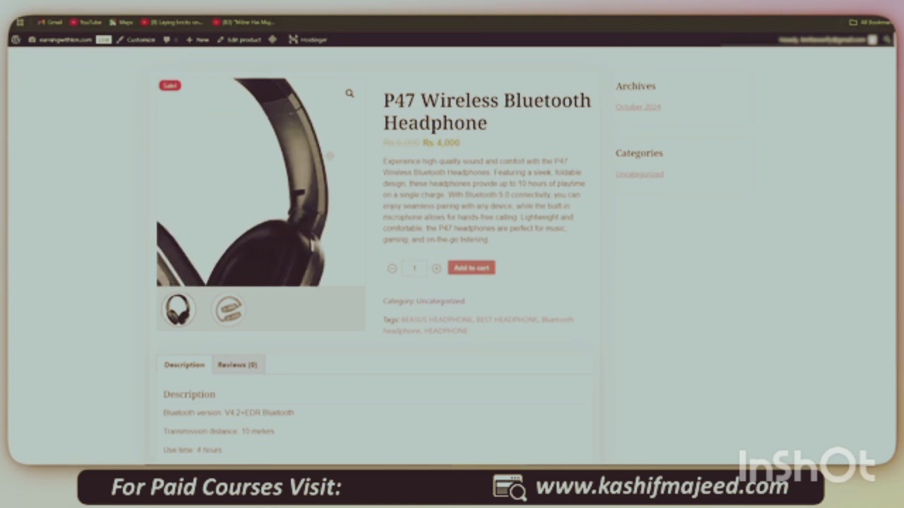
click(229, 310)
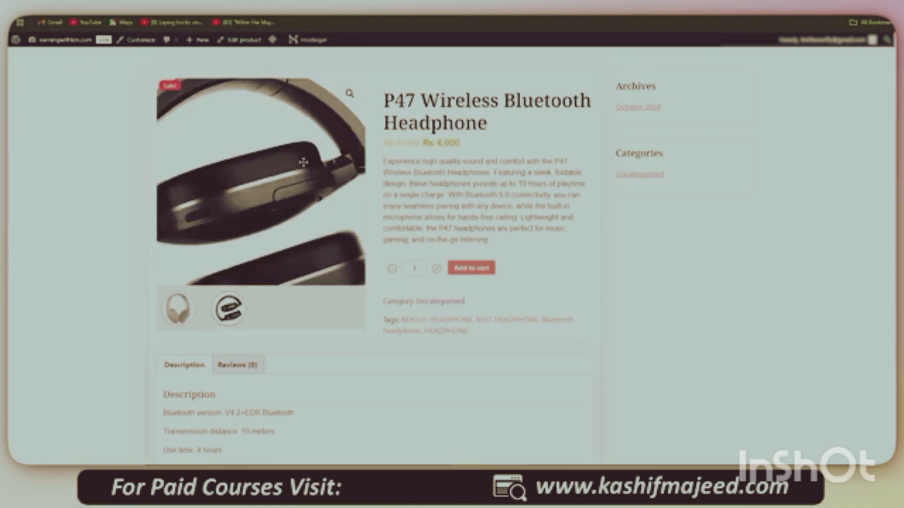
scroll(666, 232, down, 3)
scroll(216, 288, up, 5)
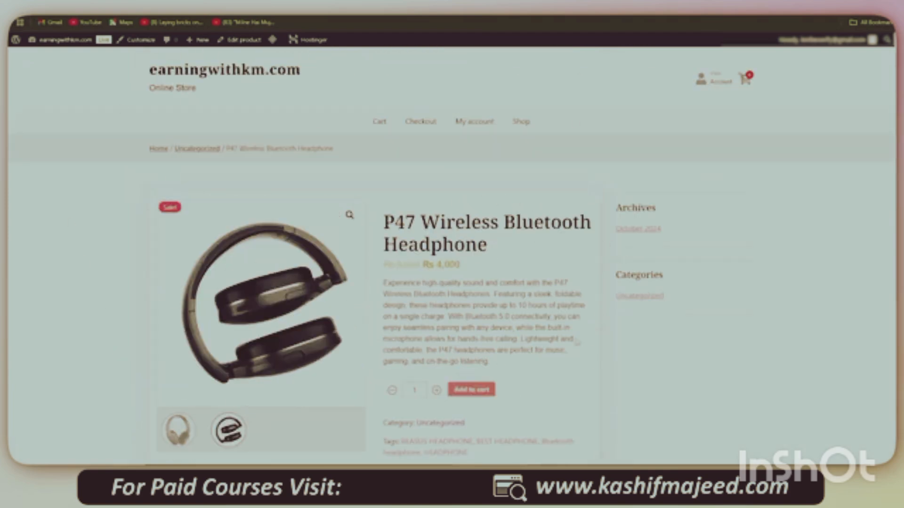
Add one P47 Wireless Bluetooth Headphone to the cart and open the cart page
click(491, 398)
scroll(684, 342, down, 3)
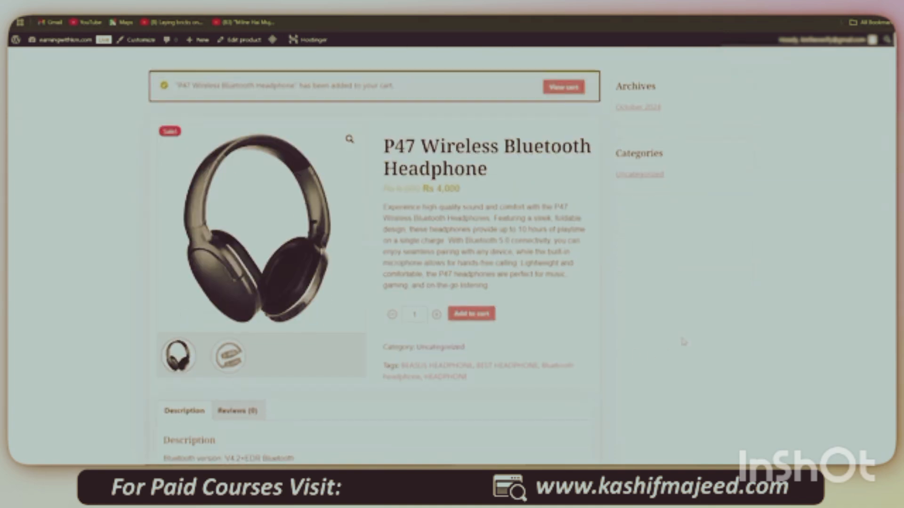
scroll(607, 228, up, 3)
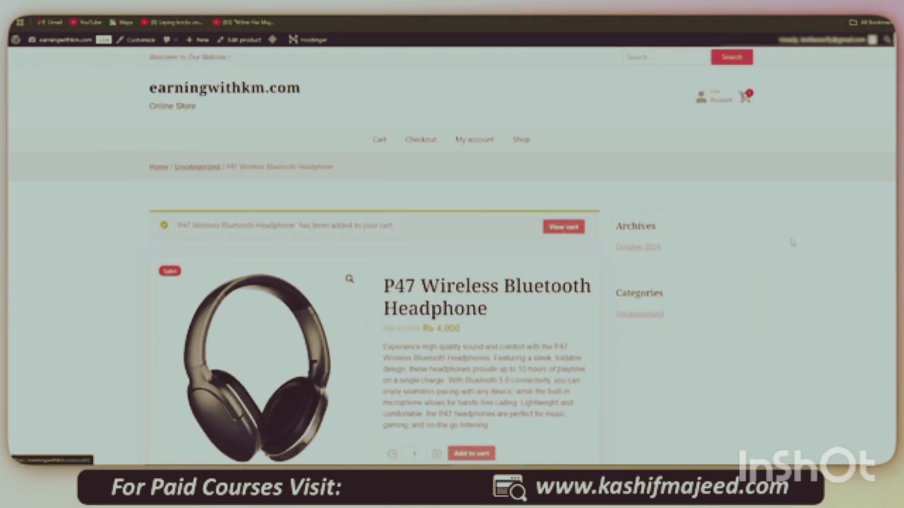
scroll(777, 254, down, 3)
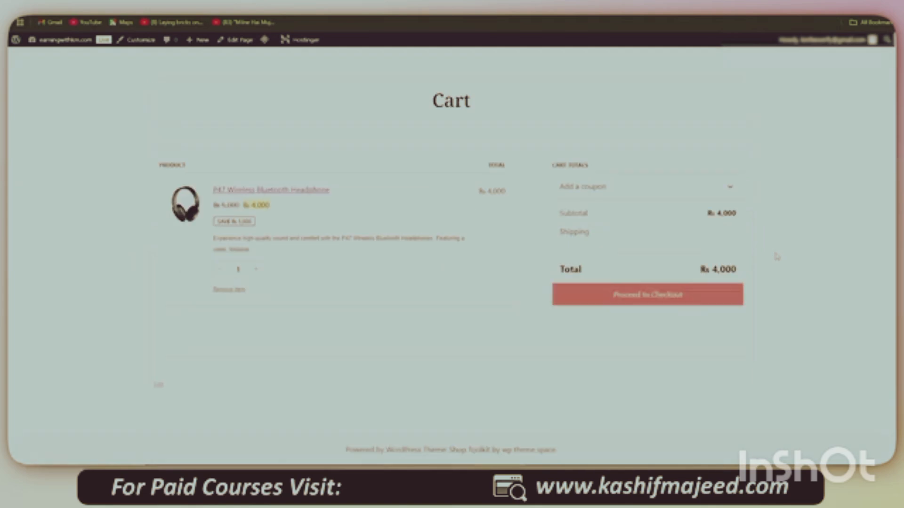
Proceed to checkout from the cart and choose Cash on delivery as the payment option
click(682, 295)
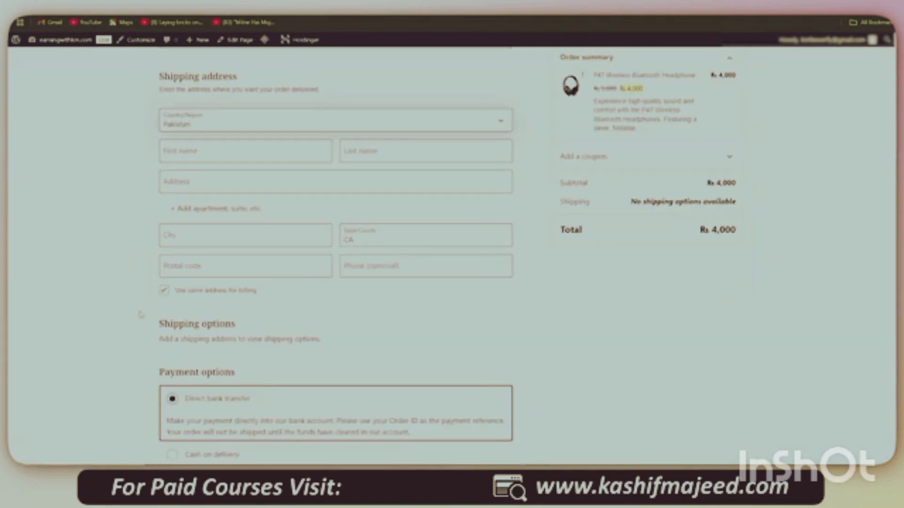
scroll(493, 363, down, 3)
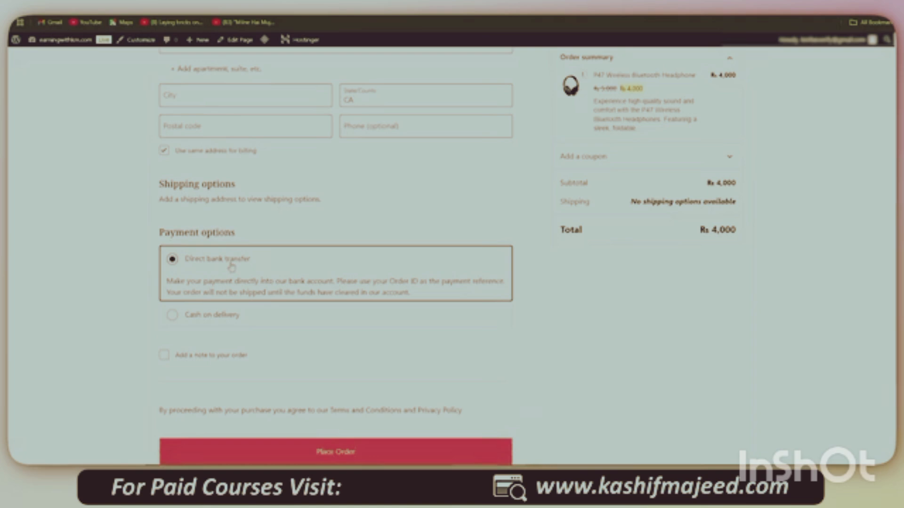
click(230, 316)
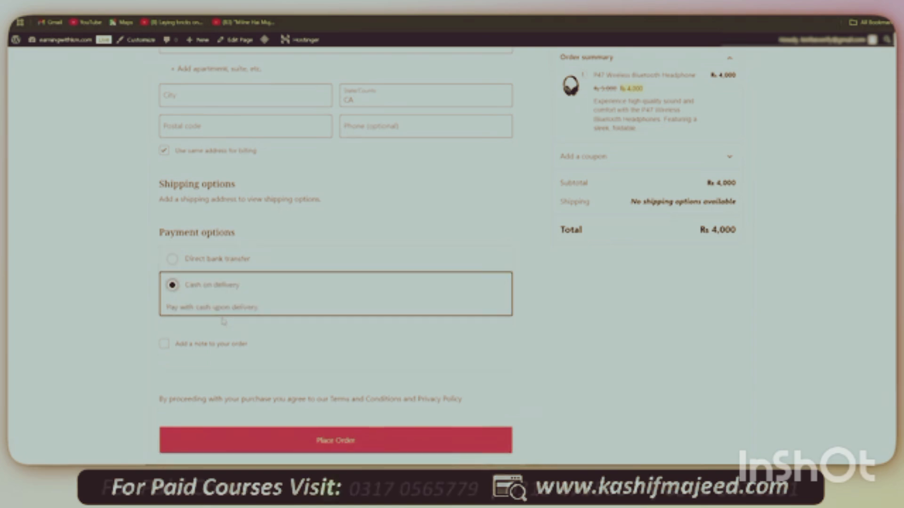
scroll(665, 386, up, 5)
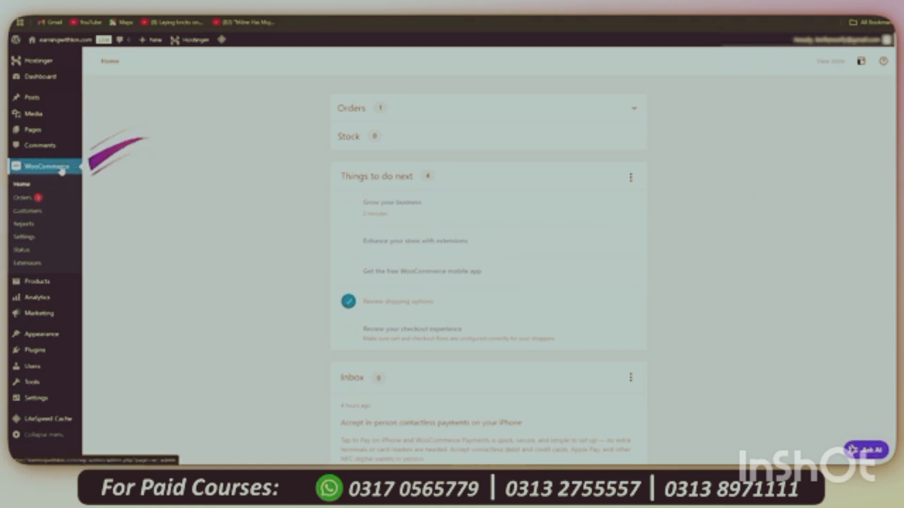
Open the headphone order from the WooCommerce orders list, set its status to Completed, and update the order
click(40, 202)
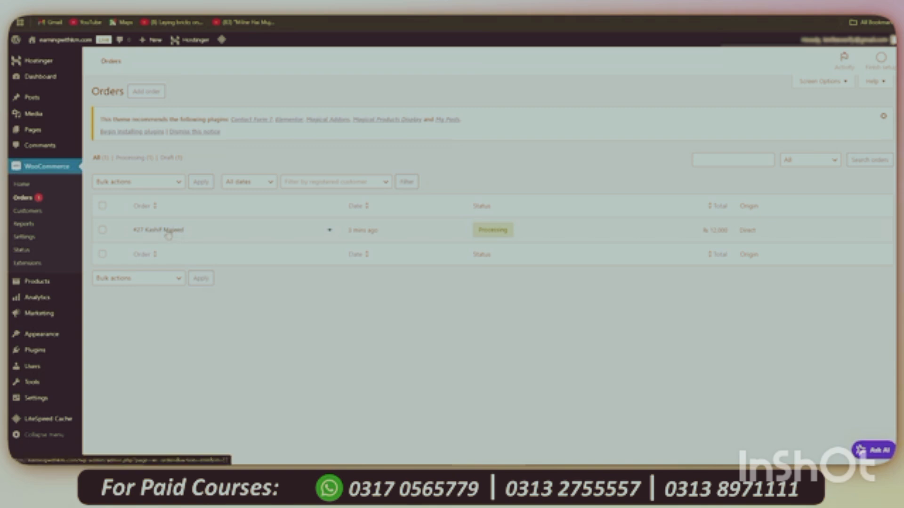
click(165, 231)
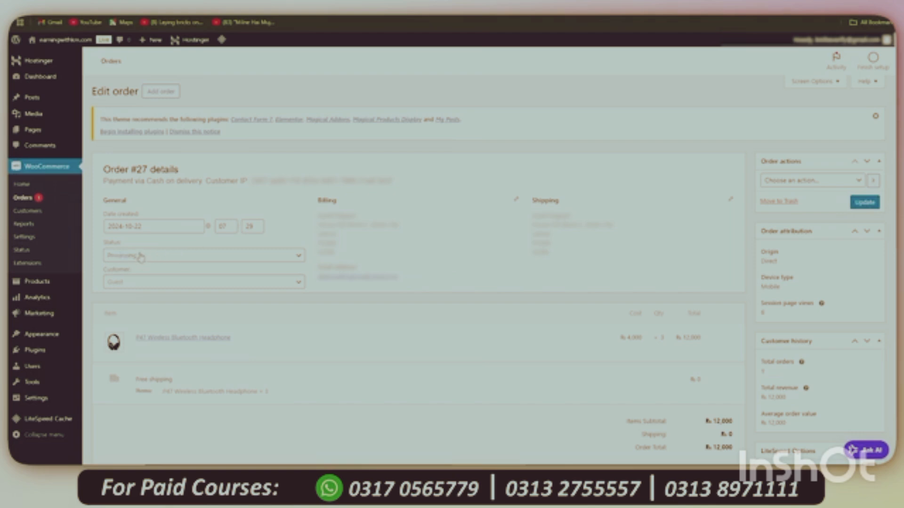
click(140, 256)
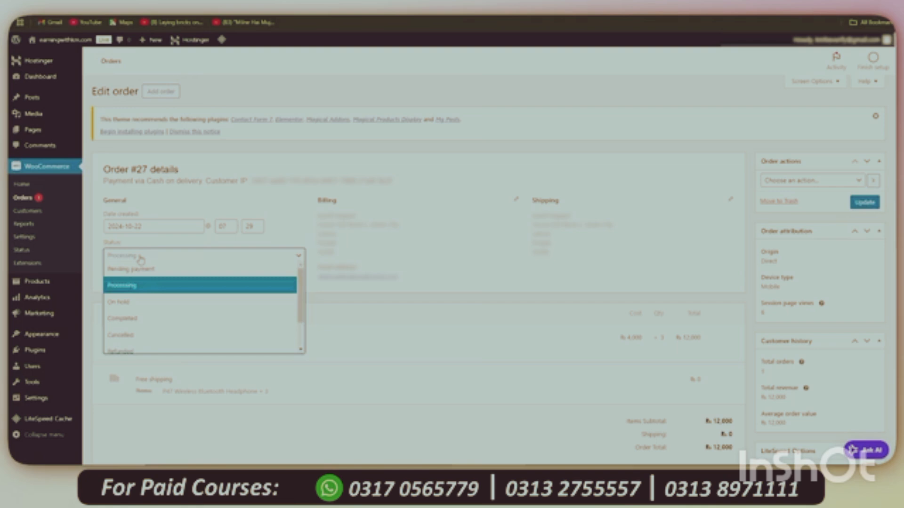
click(149, 319)
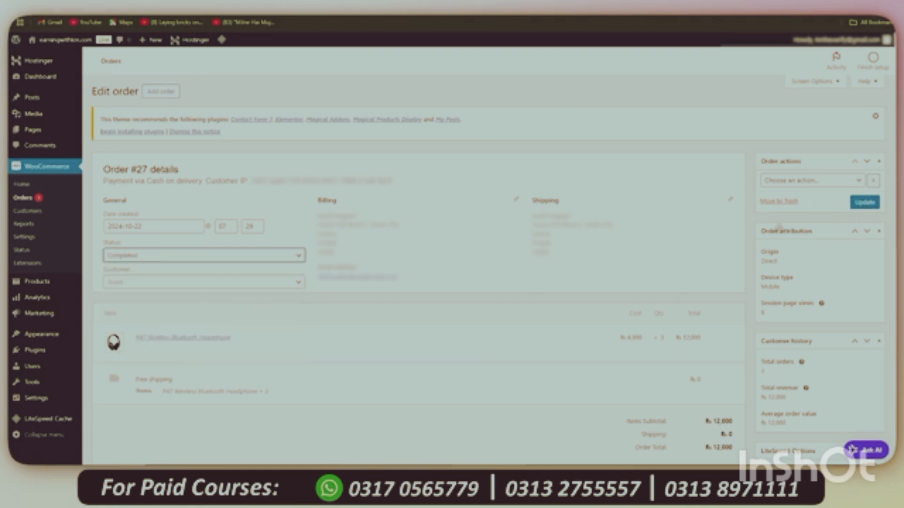
click(862, 206)
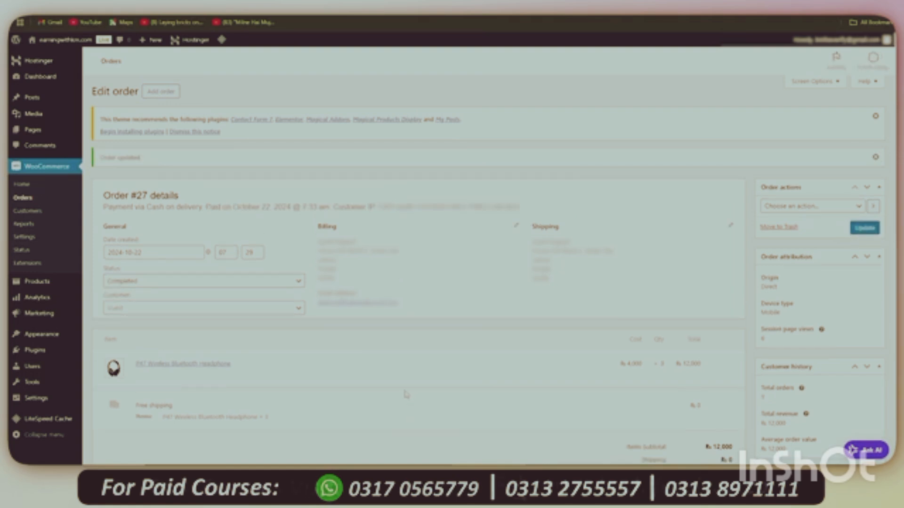
Quick-edit the P47 Wireless Bluetooth Headphone in the product list, set its stock status to Out of stock, and update it
mouse_move(60, 285)
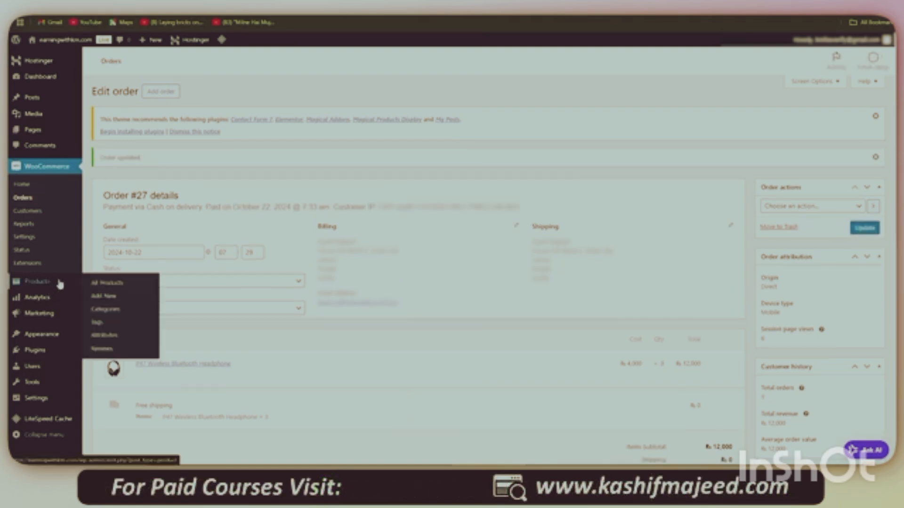
click(117, 284)
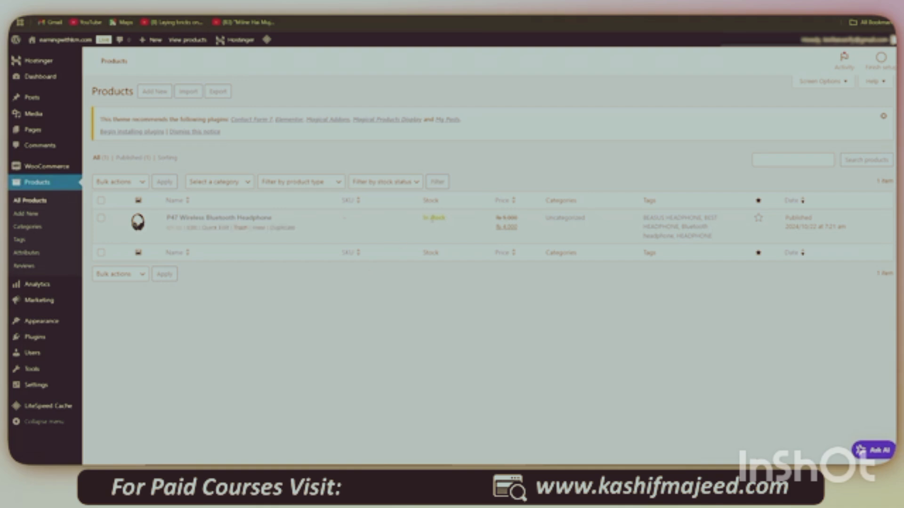
click(220, 229)
scroll(454, 318, down, 2)
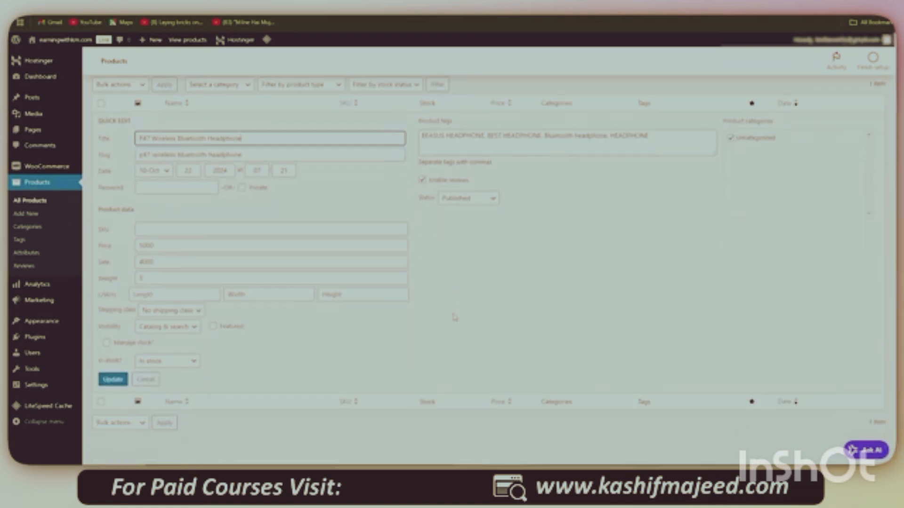
click(177, 362)
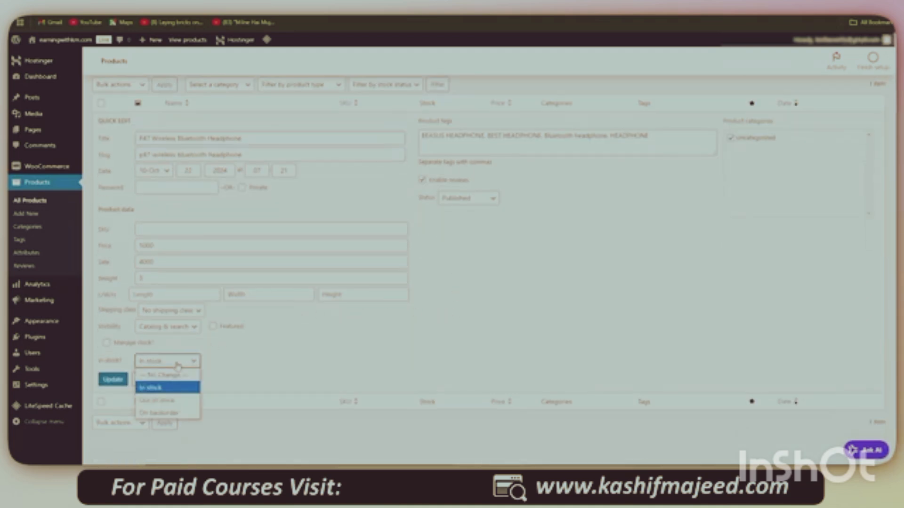
click(179, 403)
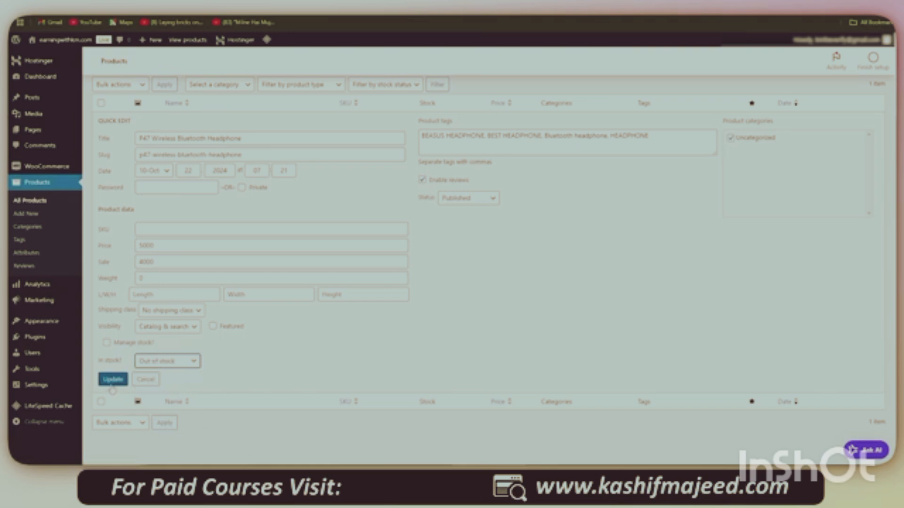
click(113, 379)
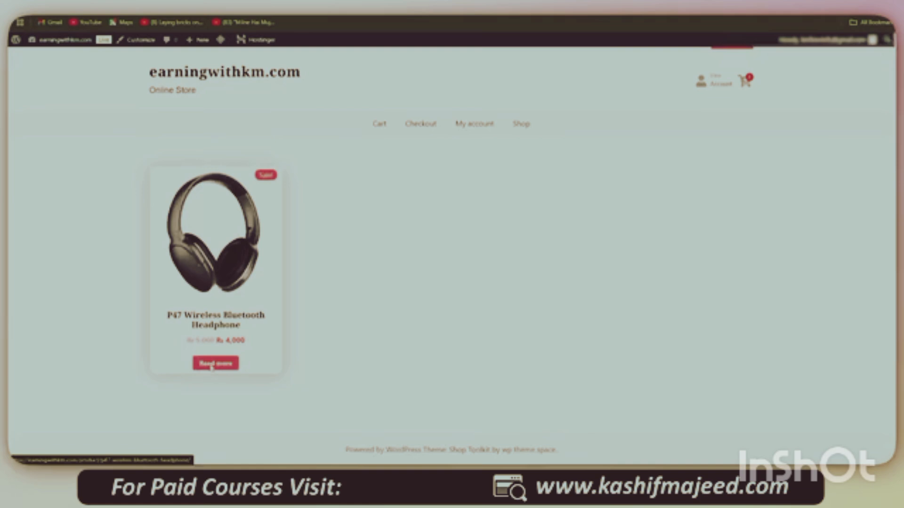
Check the stock status shown on the P47 Wireless Bluetooth Headphone's store page
click(213, 365)
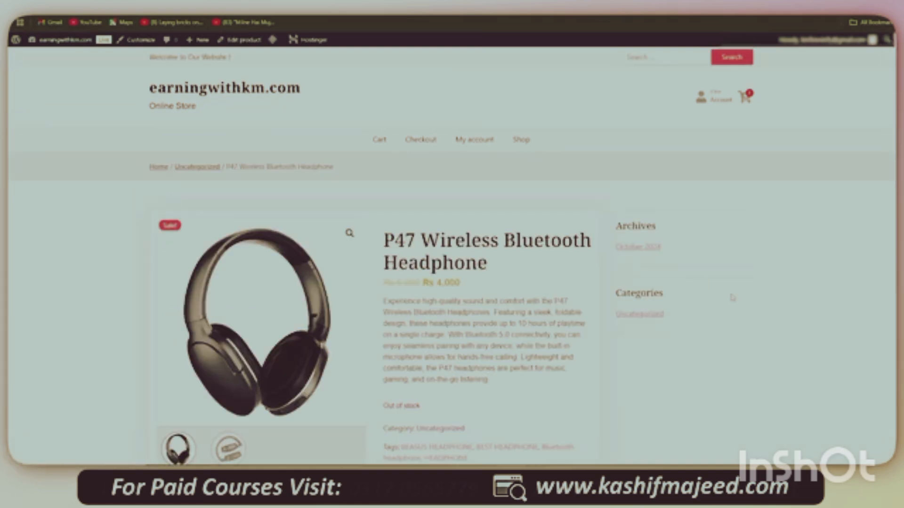
scroll(732, 298, down, 3)
drag(420, 267, 383, 266)
click(418, 268)
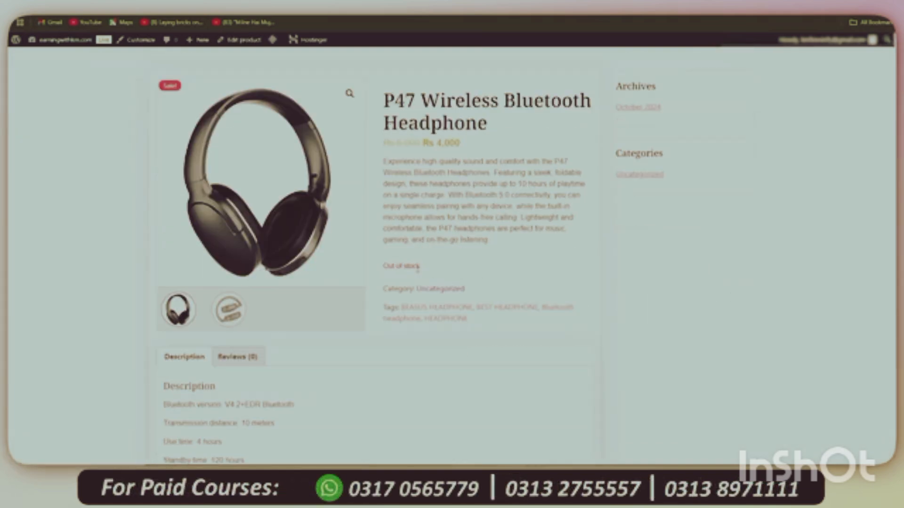
scroll(418, 266, up, 3)
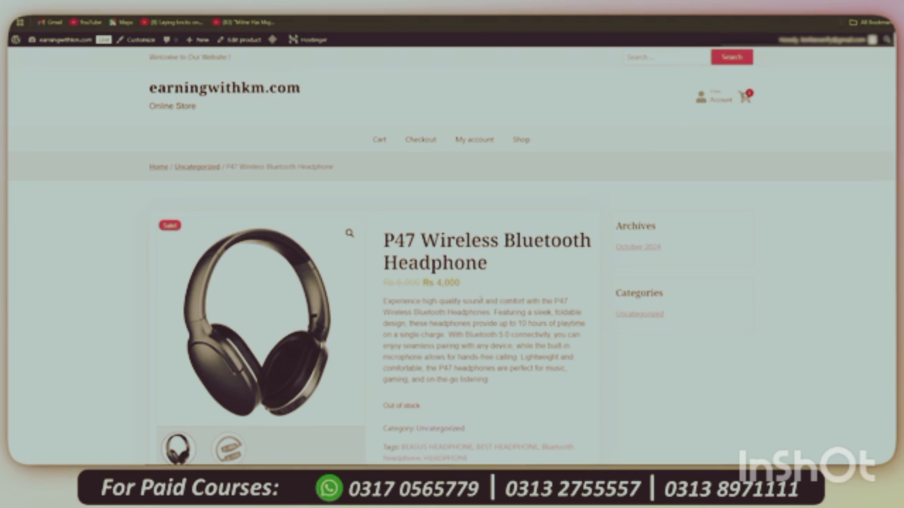